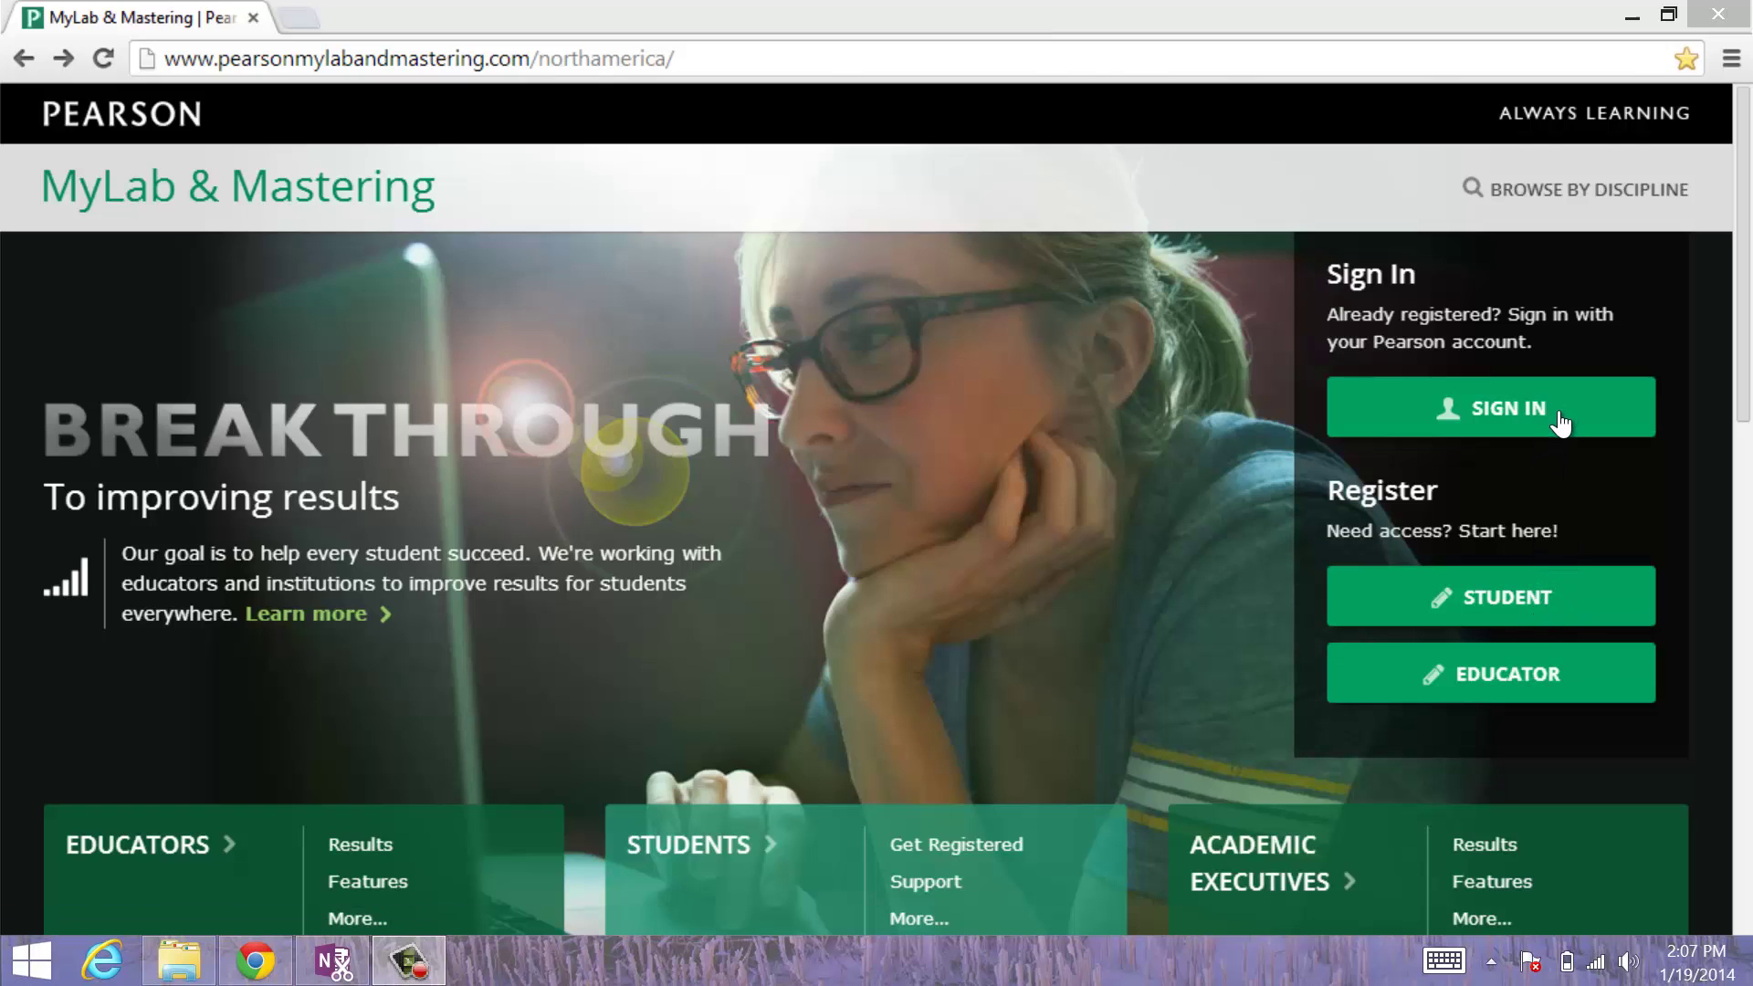
Step: Sign in with the Pearson account to reach the MyLab portal dashboard
{"action": "left_click", "coordinate": [1529, 415]}
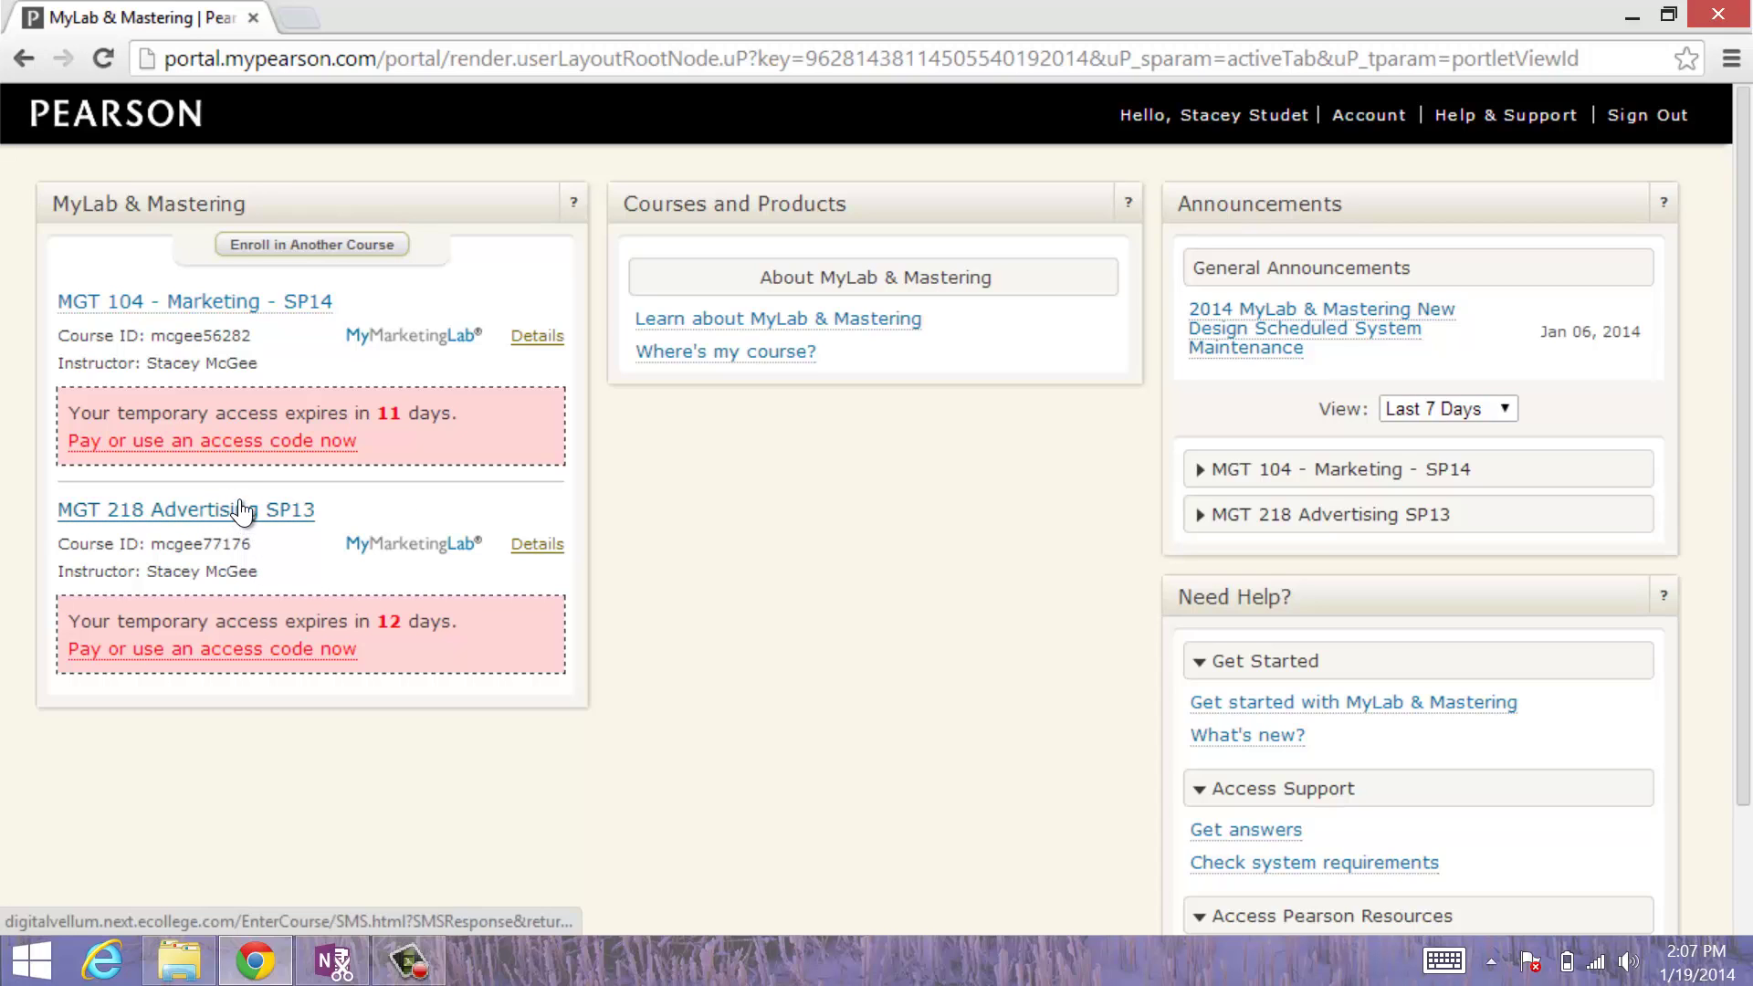
Step: Enroll in another course by submitting the instructor's course ID for MGT 218 Advertising SP13
{"action": "left_click", "coordinate": [337, 243]}
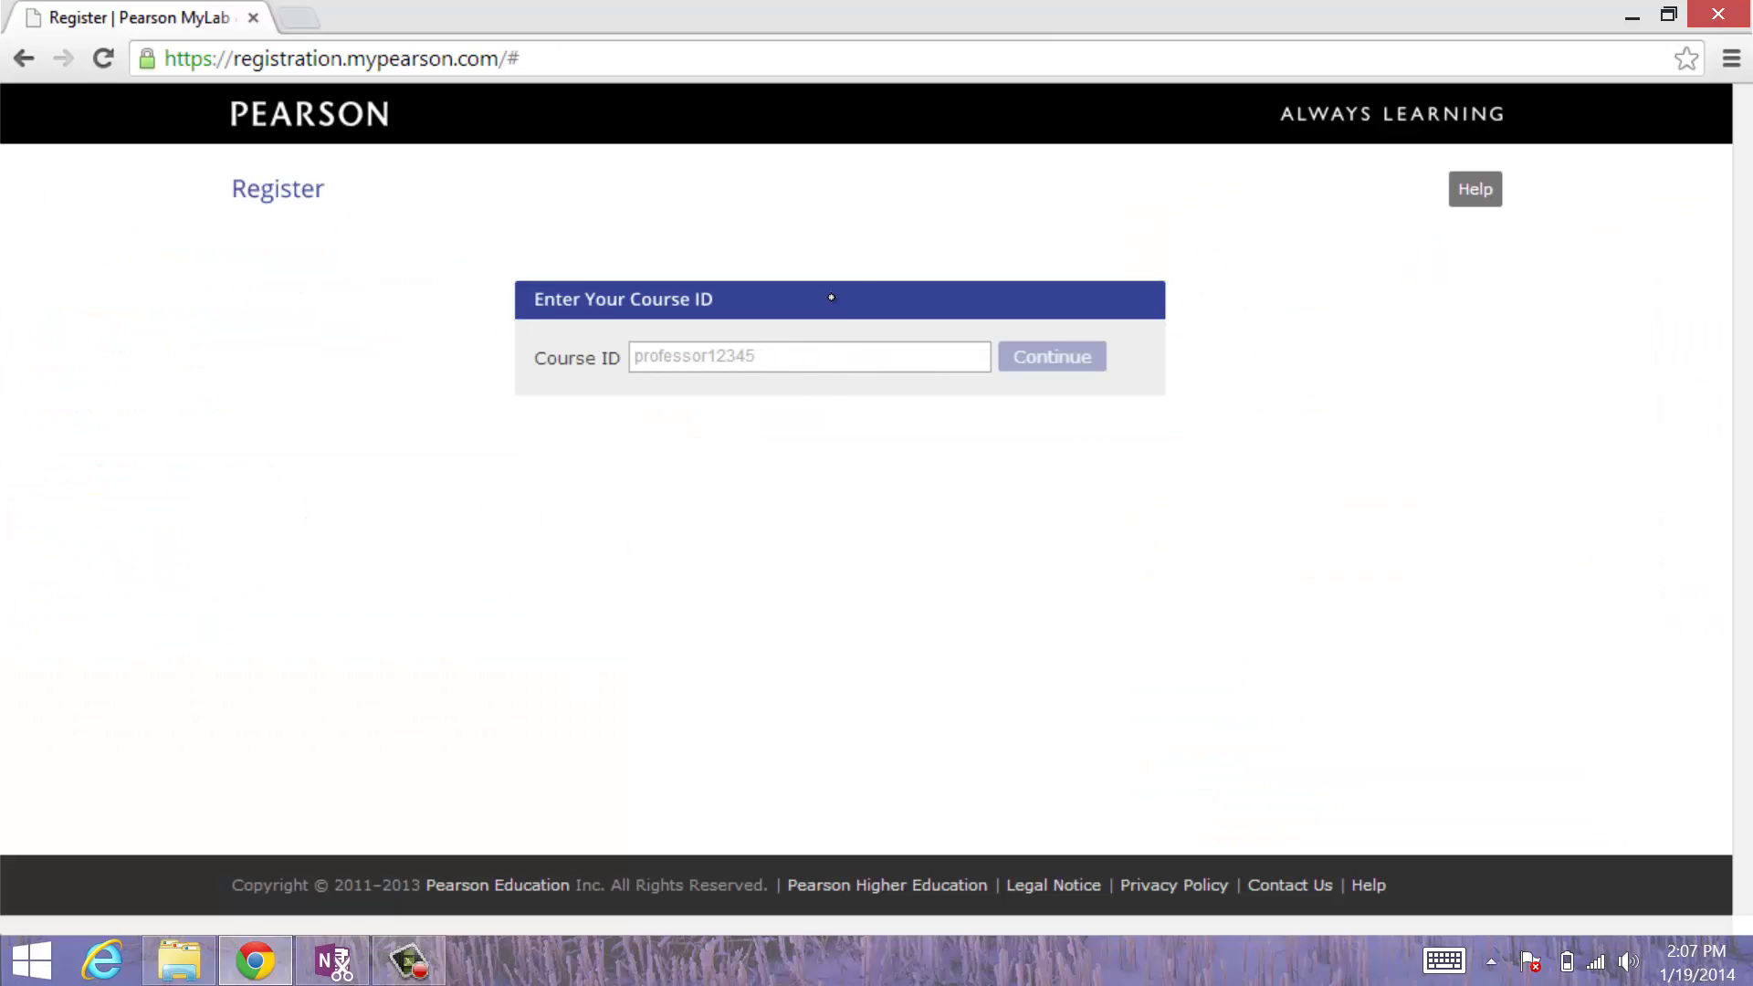
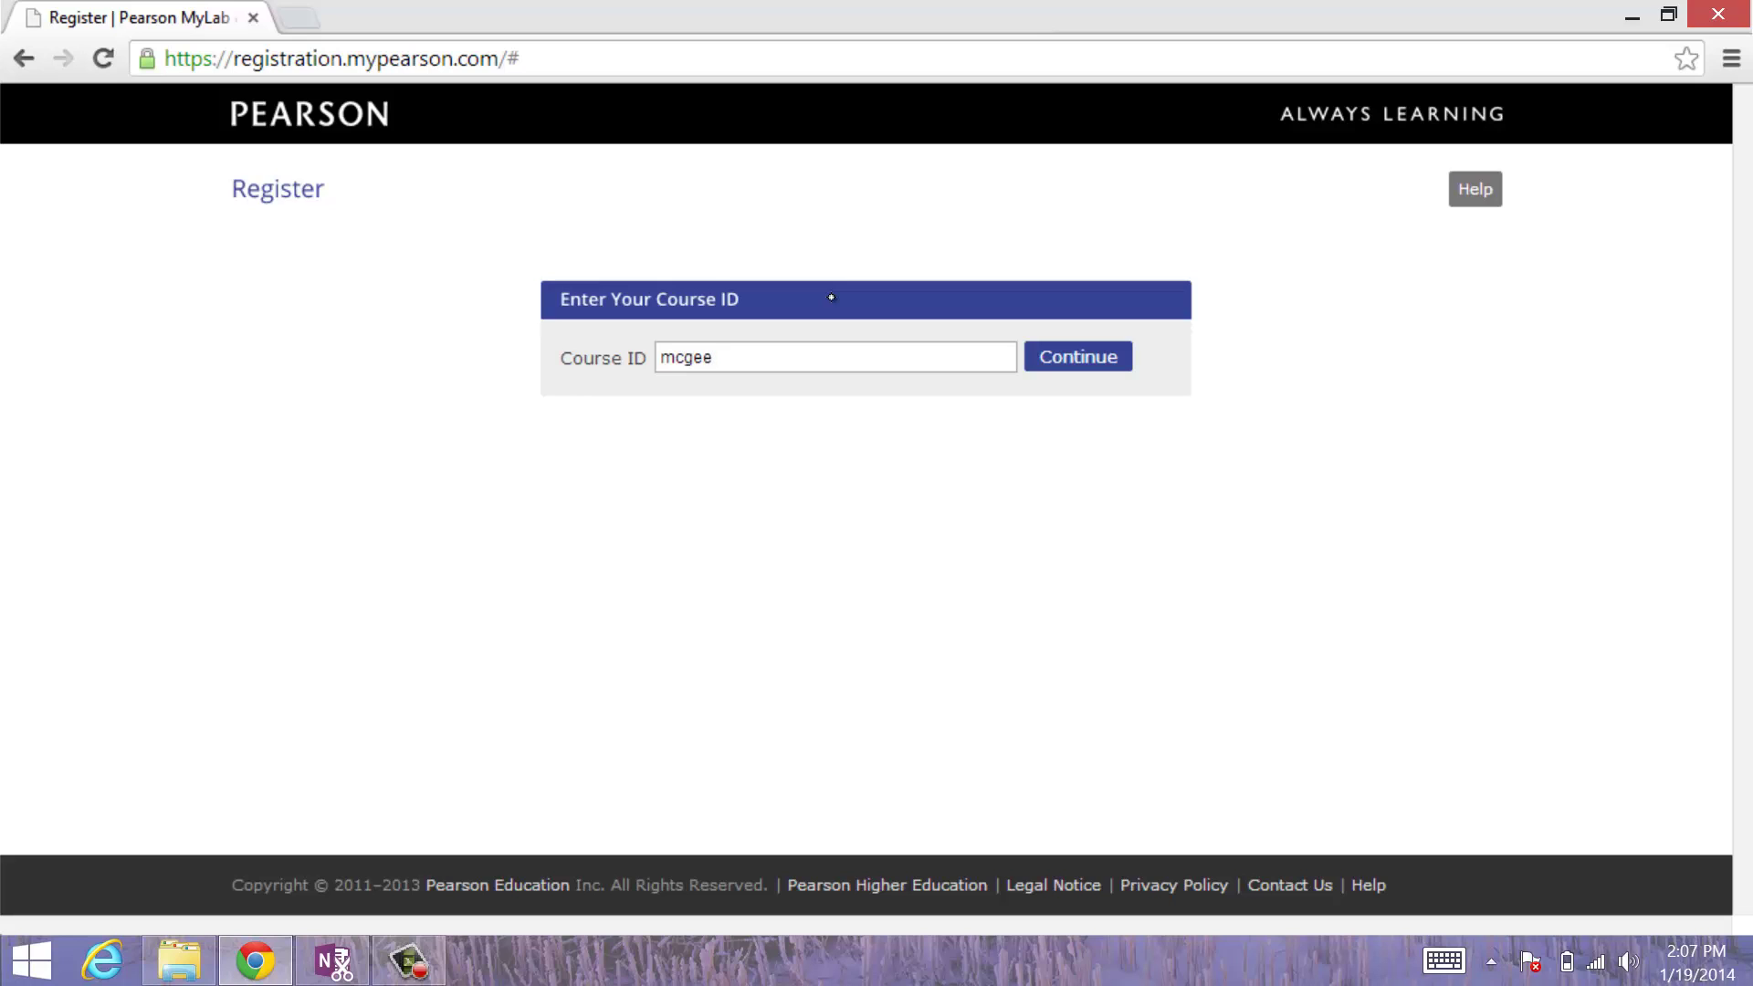
{"action": "key", "text": "Return"}
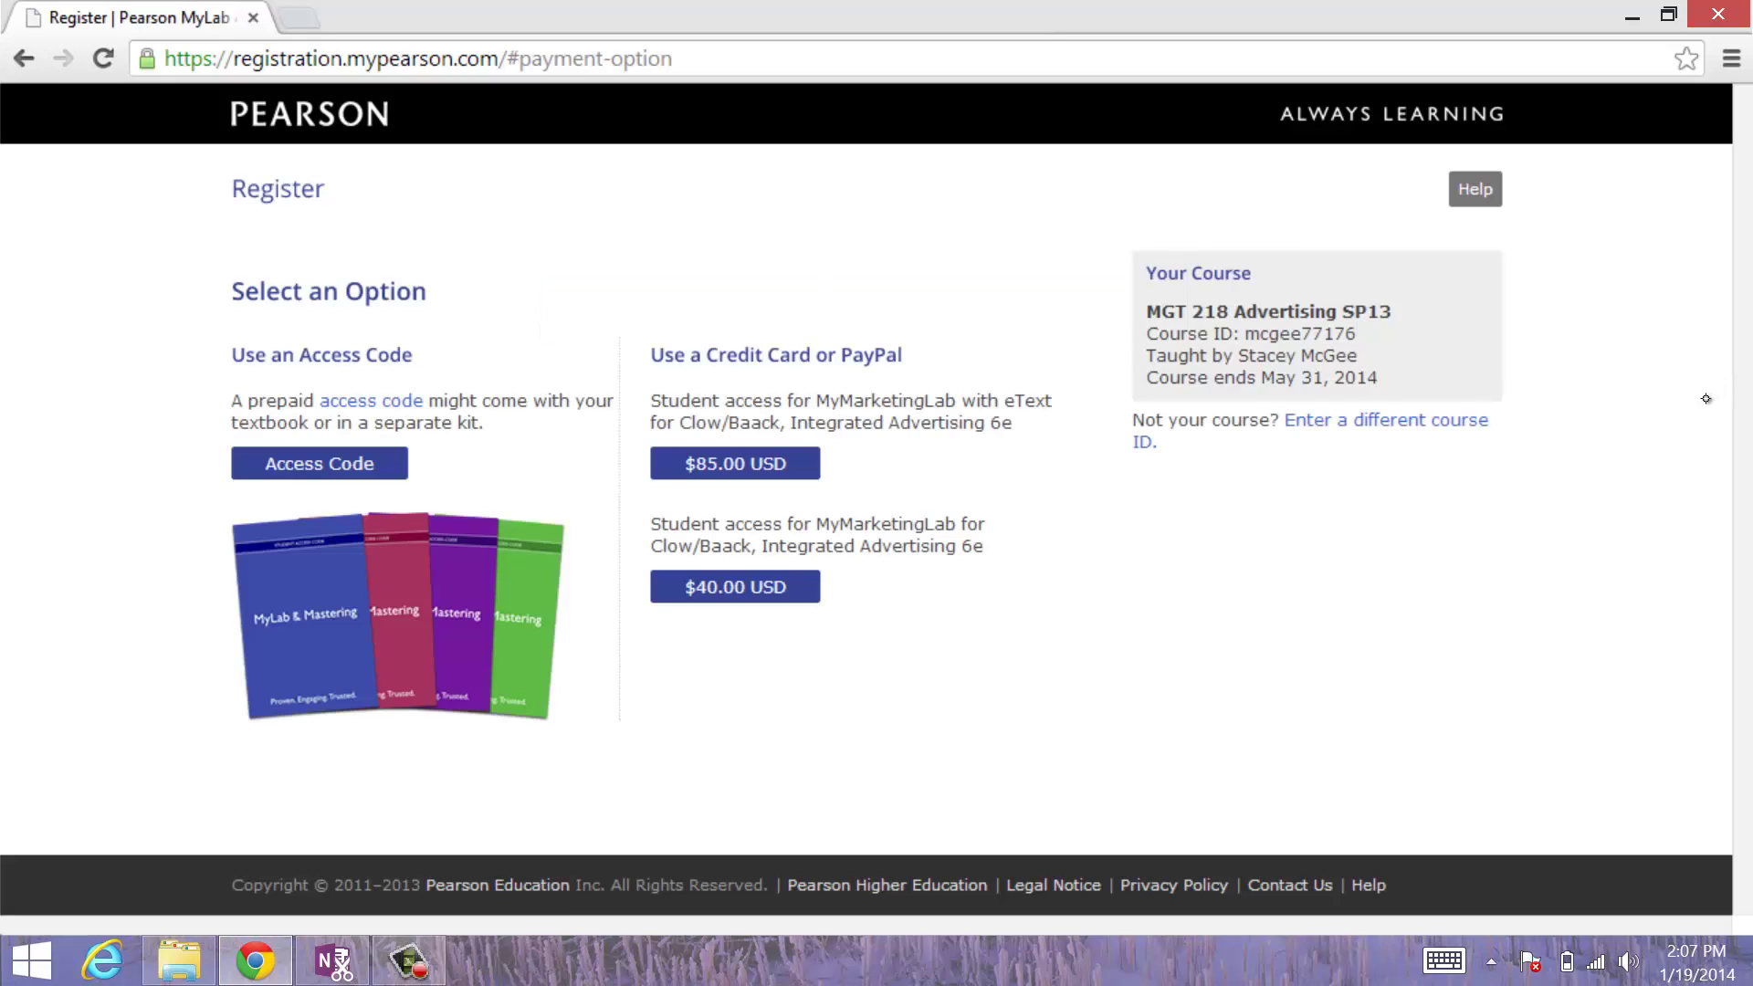
Step: Look at the access code and $85.00 eText payment options, then go back to the course ID form
{"action": "left_click", "coordinate": [320, 462]}
{"action": "left_click", "coordinate": [741, 473]}
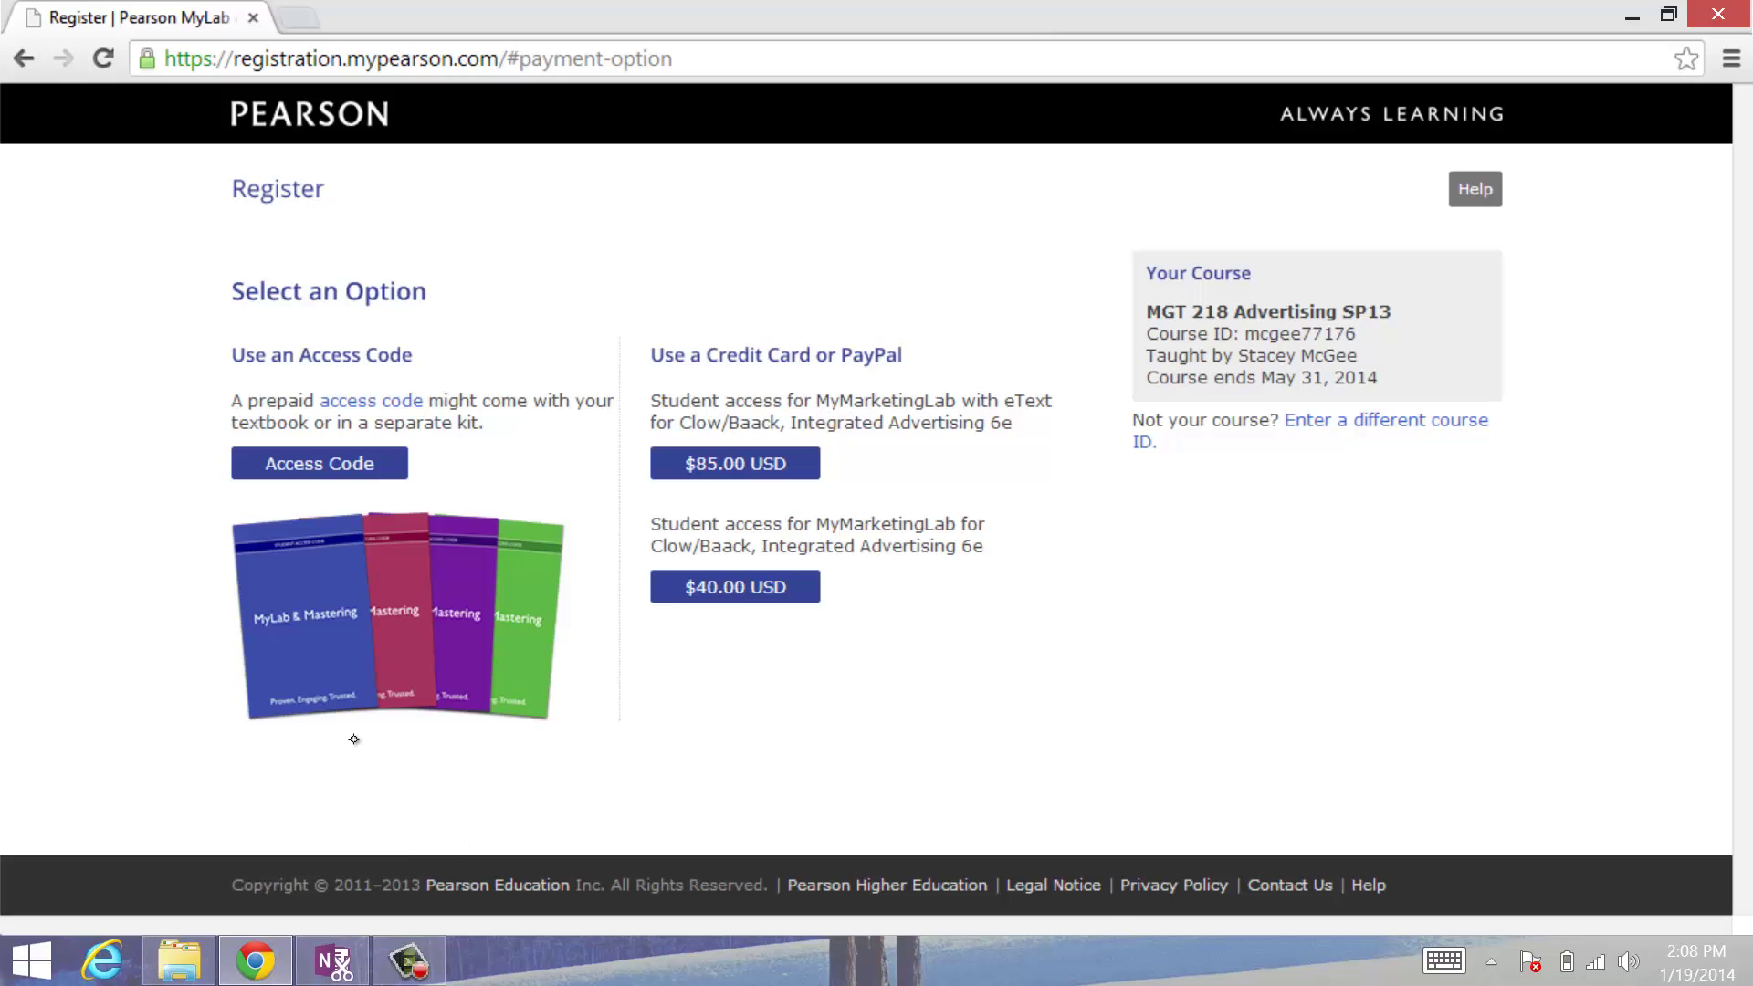
{"action": "left_click", "coordinate": [12, 43]}
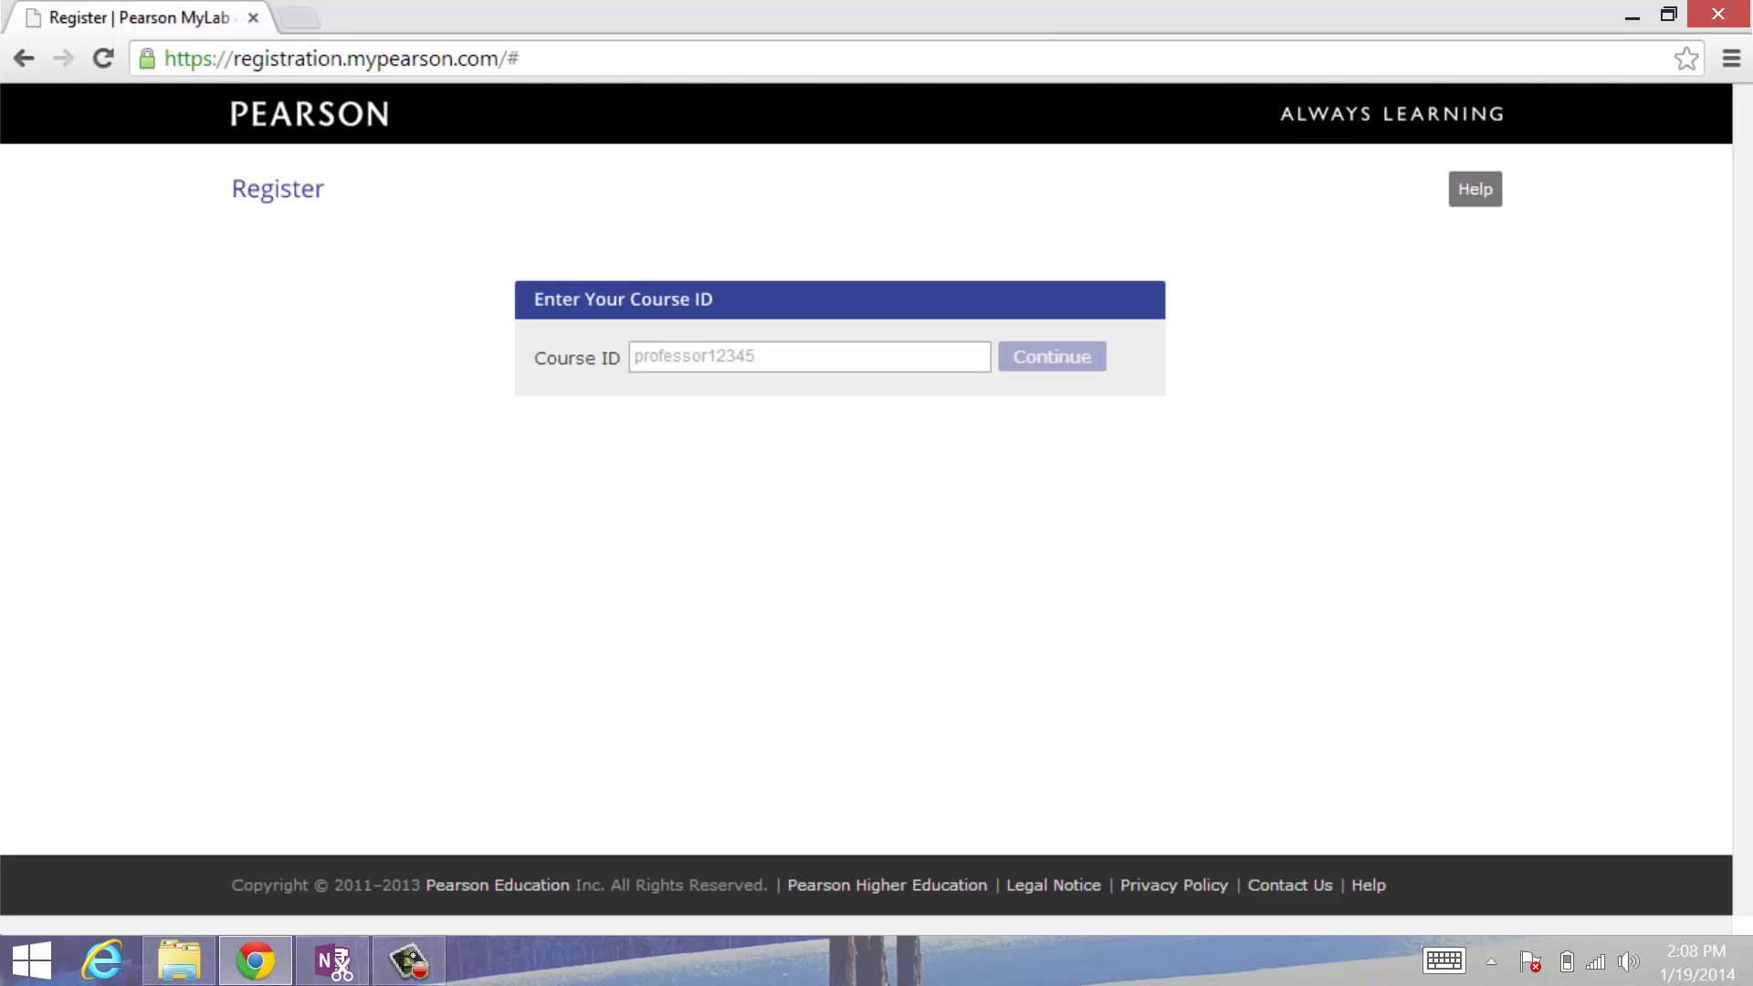
Step: Review the MGT 218 Your Course details on the payment page, then return to the portal dashboard
{"action": "left_click", "coordinate": [408, 960]}
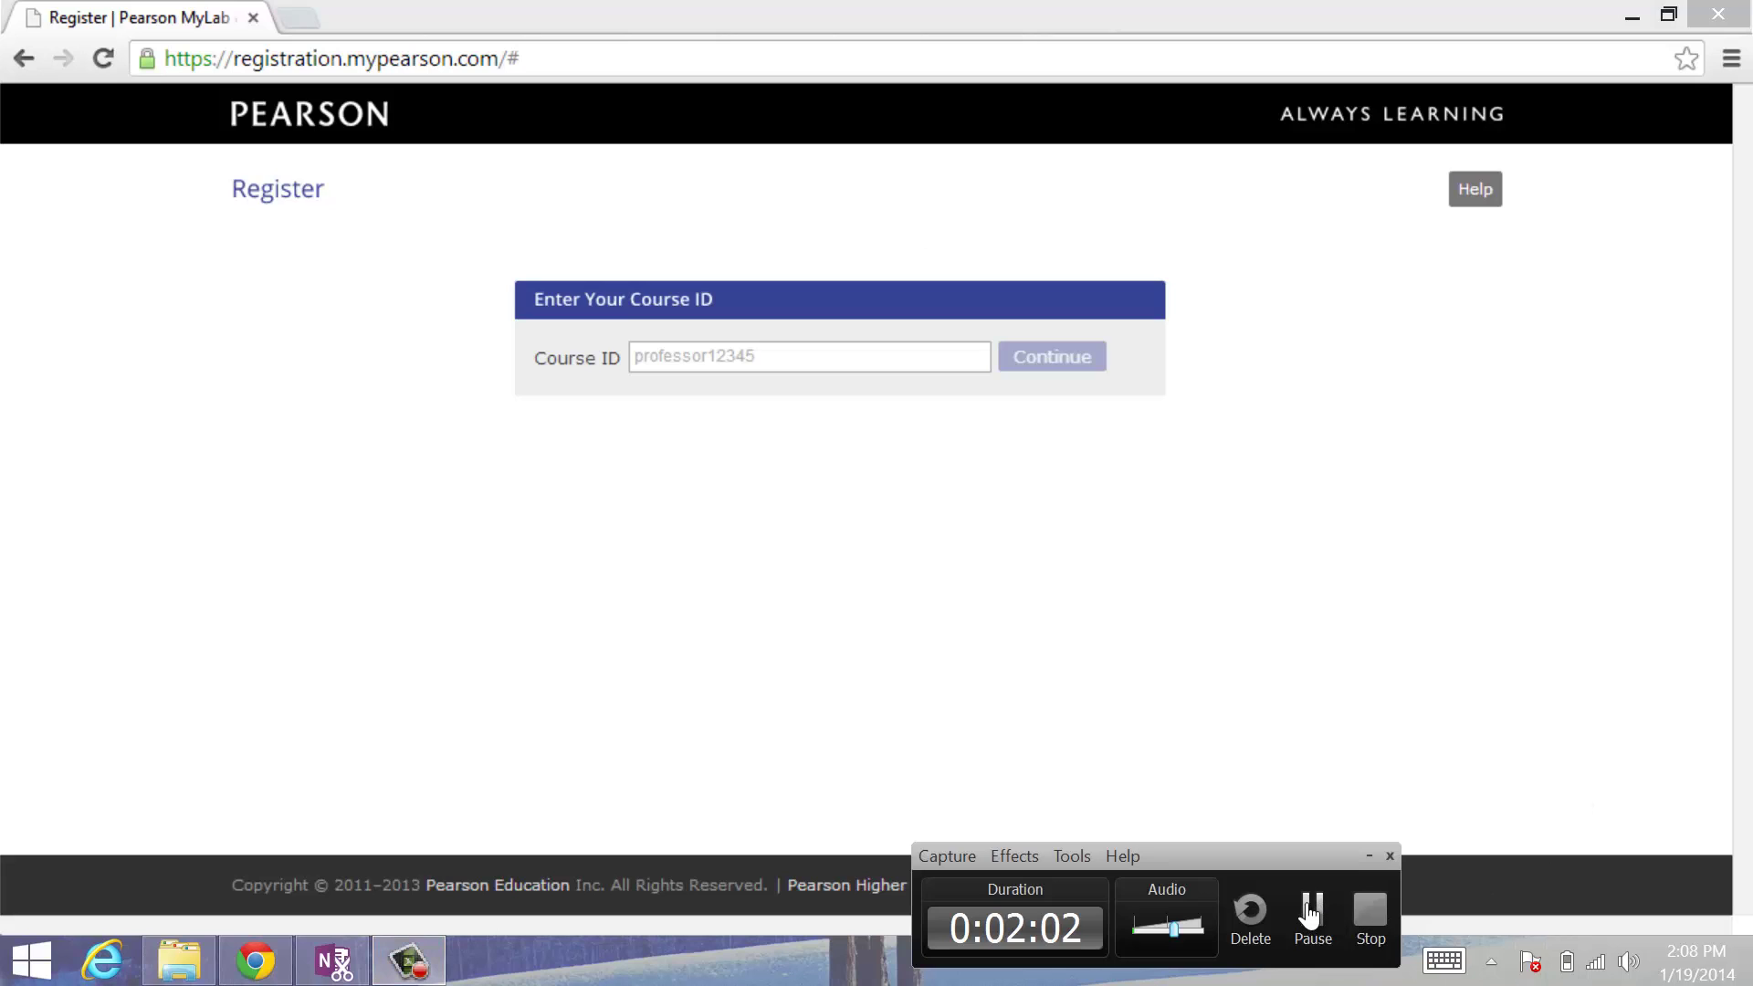
{"action": "left_click", "coordinate": [1309, 913]}
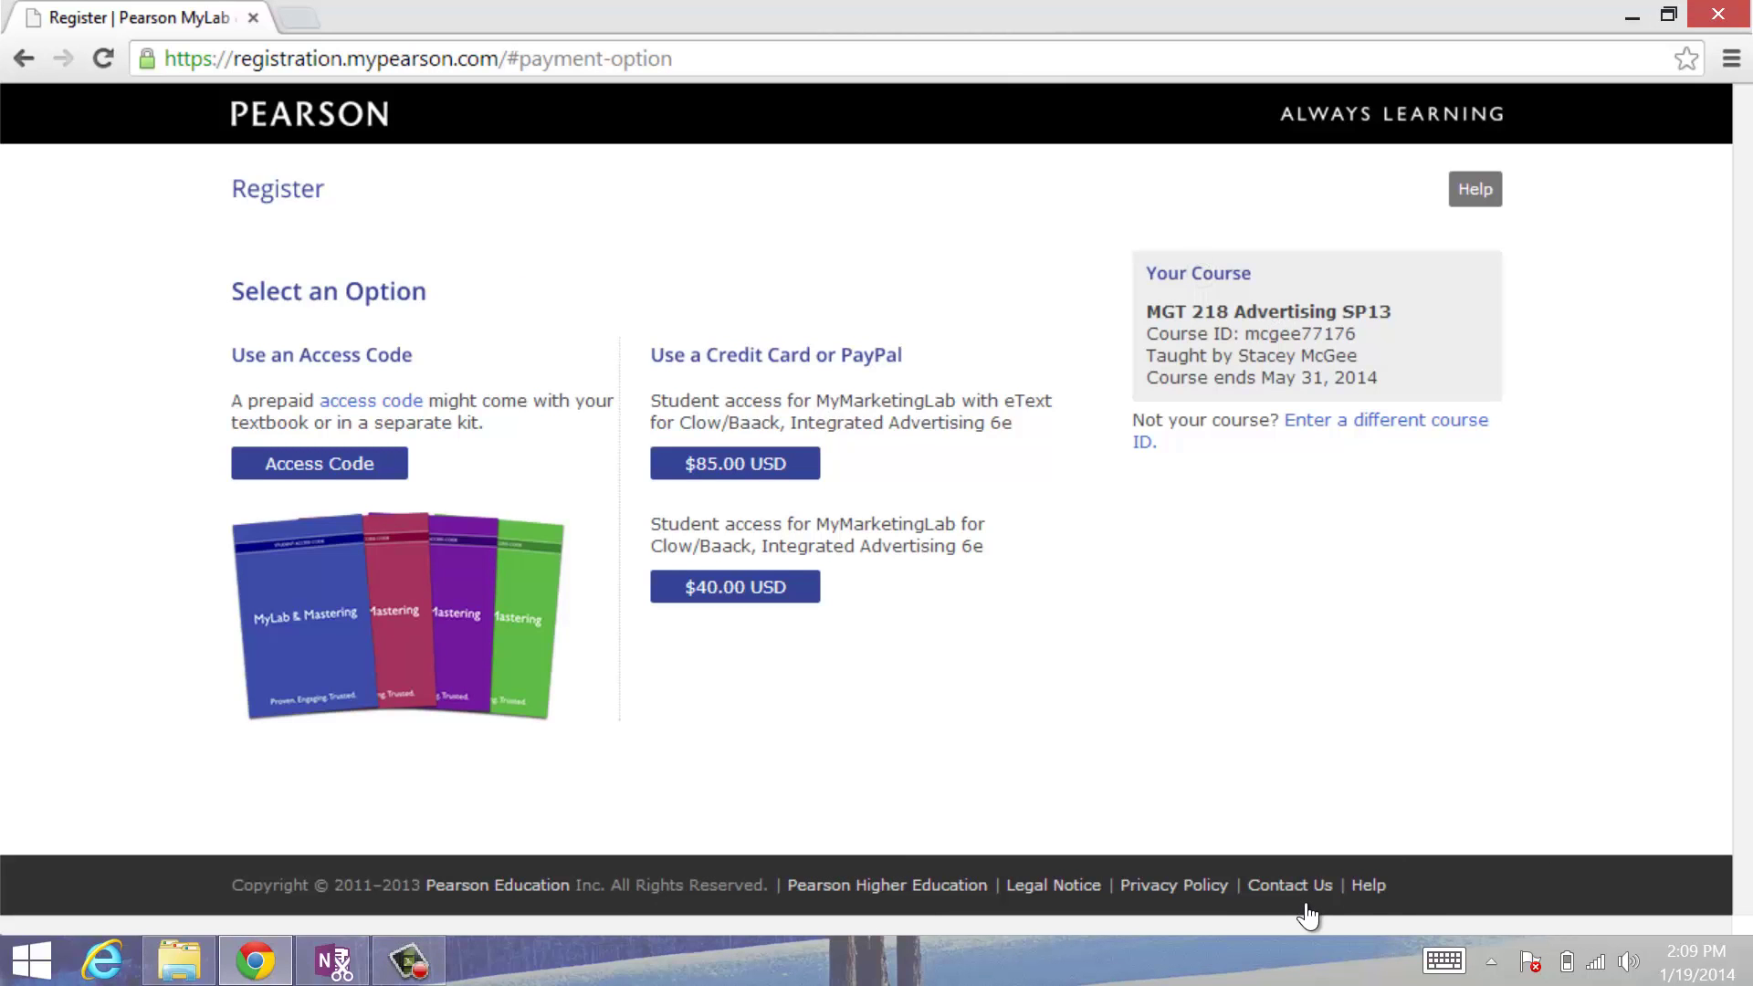
{"action": "double_click", "coordinate": [1299, 333]}
{"action": "left_click", "coordinate": [1210, 276]}
{"action": "left_click", "coordinate": [1188, 273]}
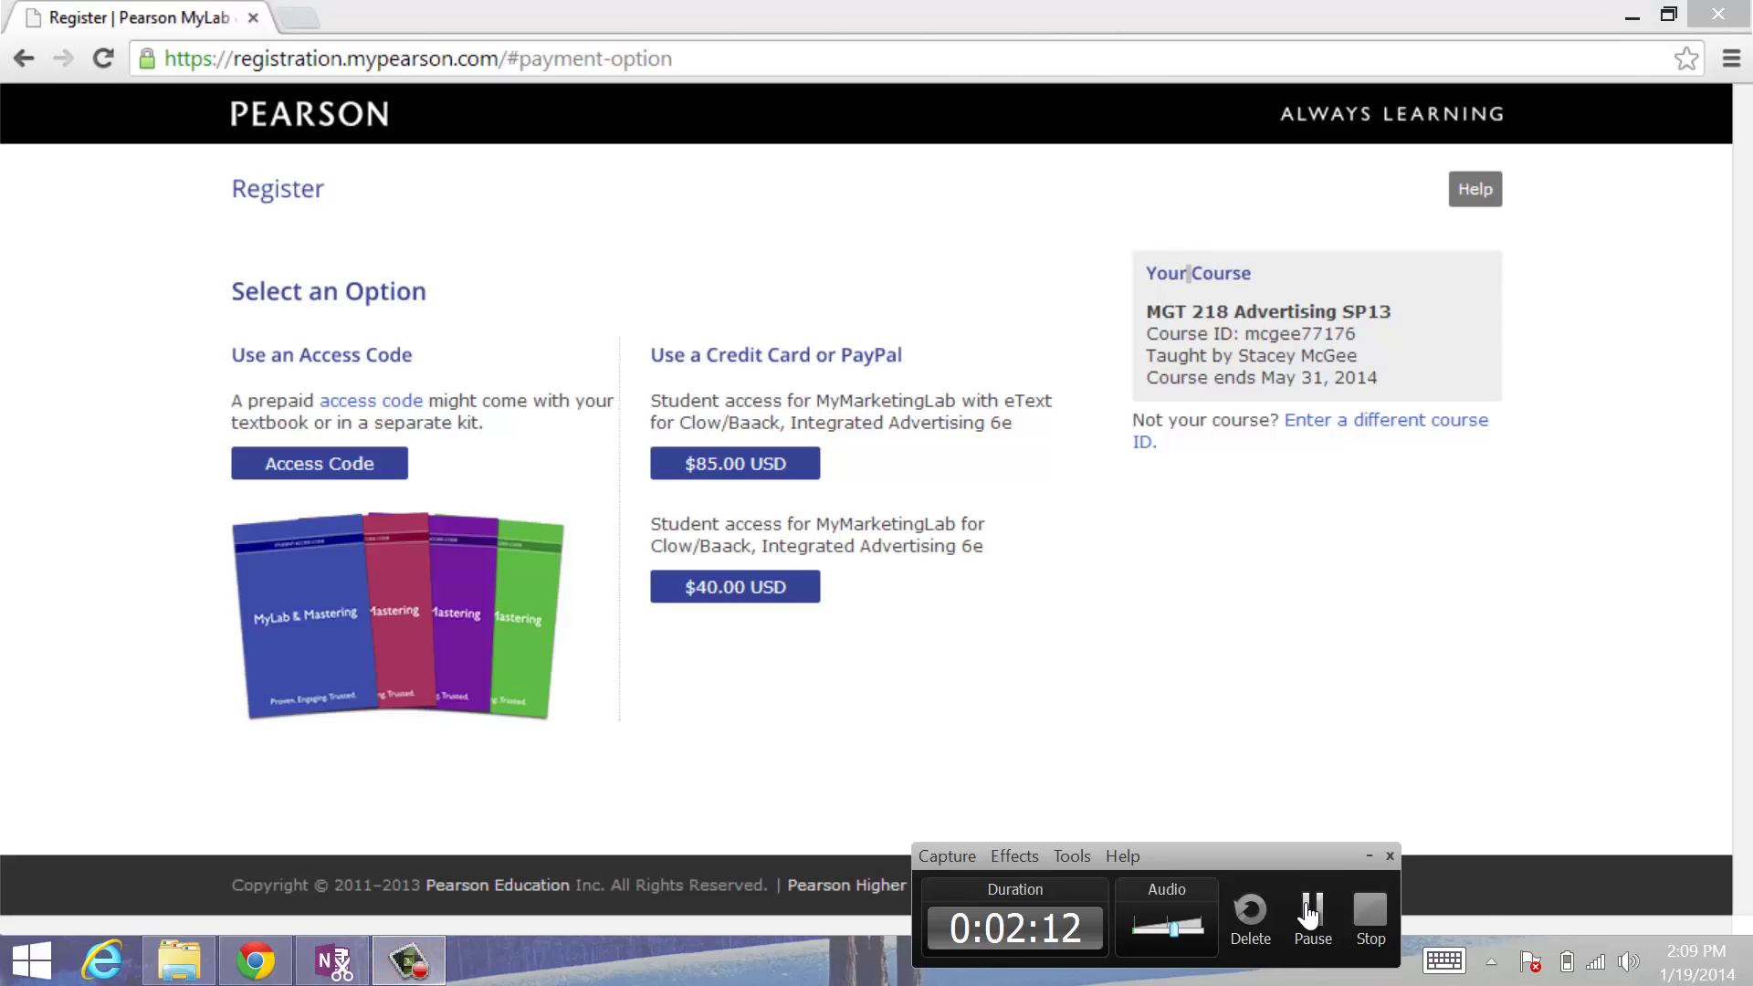
{"action": "left_click", "coordinate": [1311, 910]}
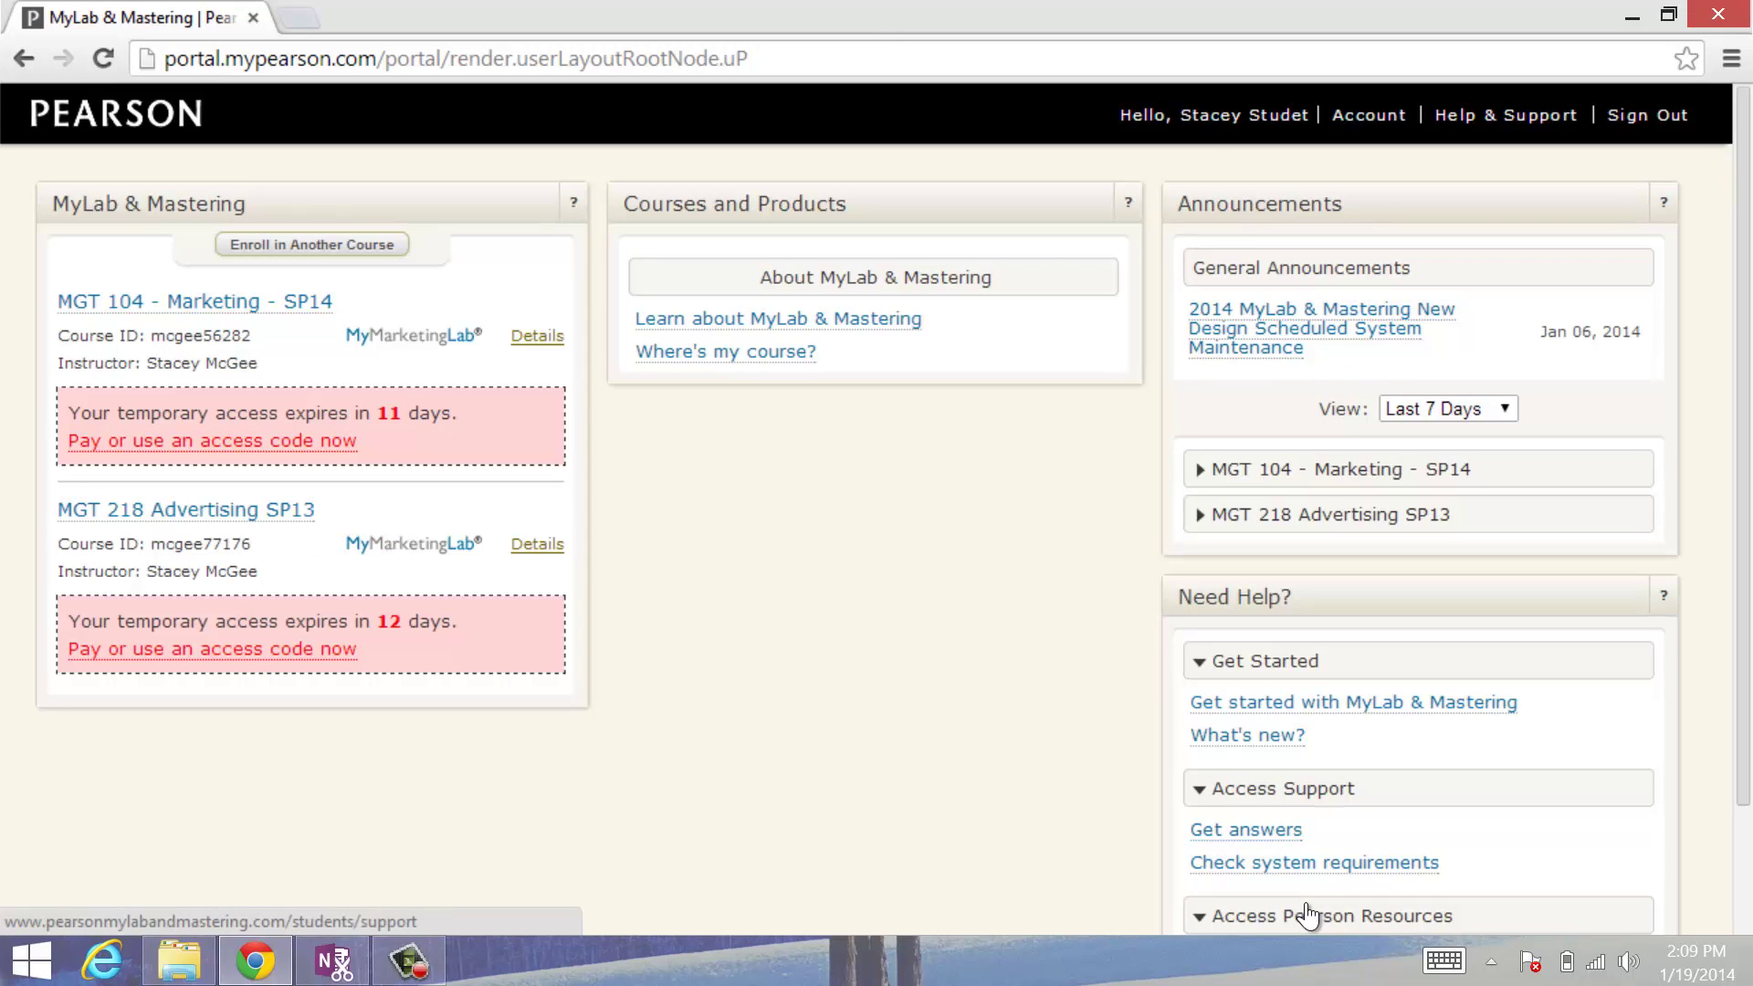
Step: Enter MGT 218 Advertising SP13 and expand Chapter Content to reach CH01 Learning Objectives
{"action": "left_click", "coordinate": [1287, 329]}
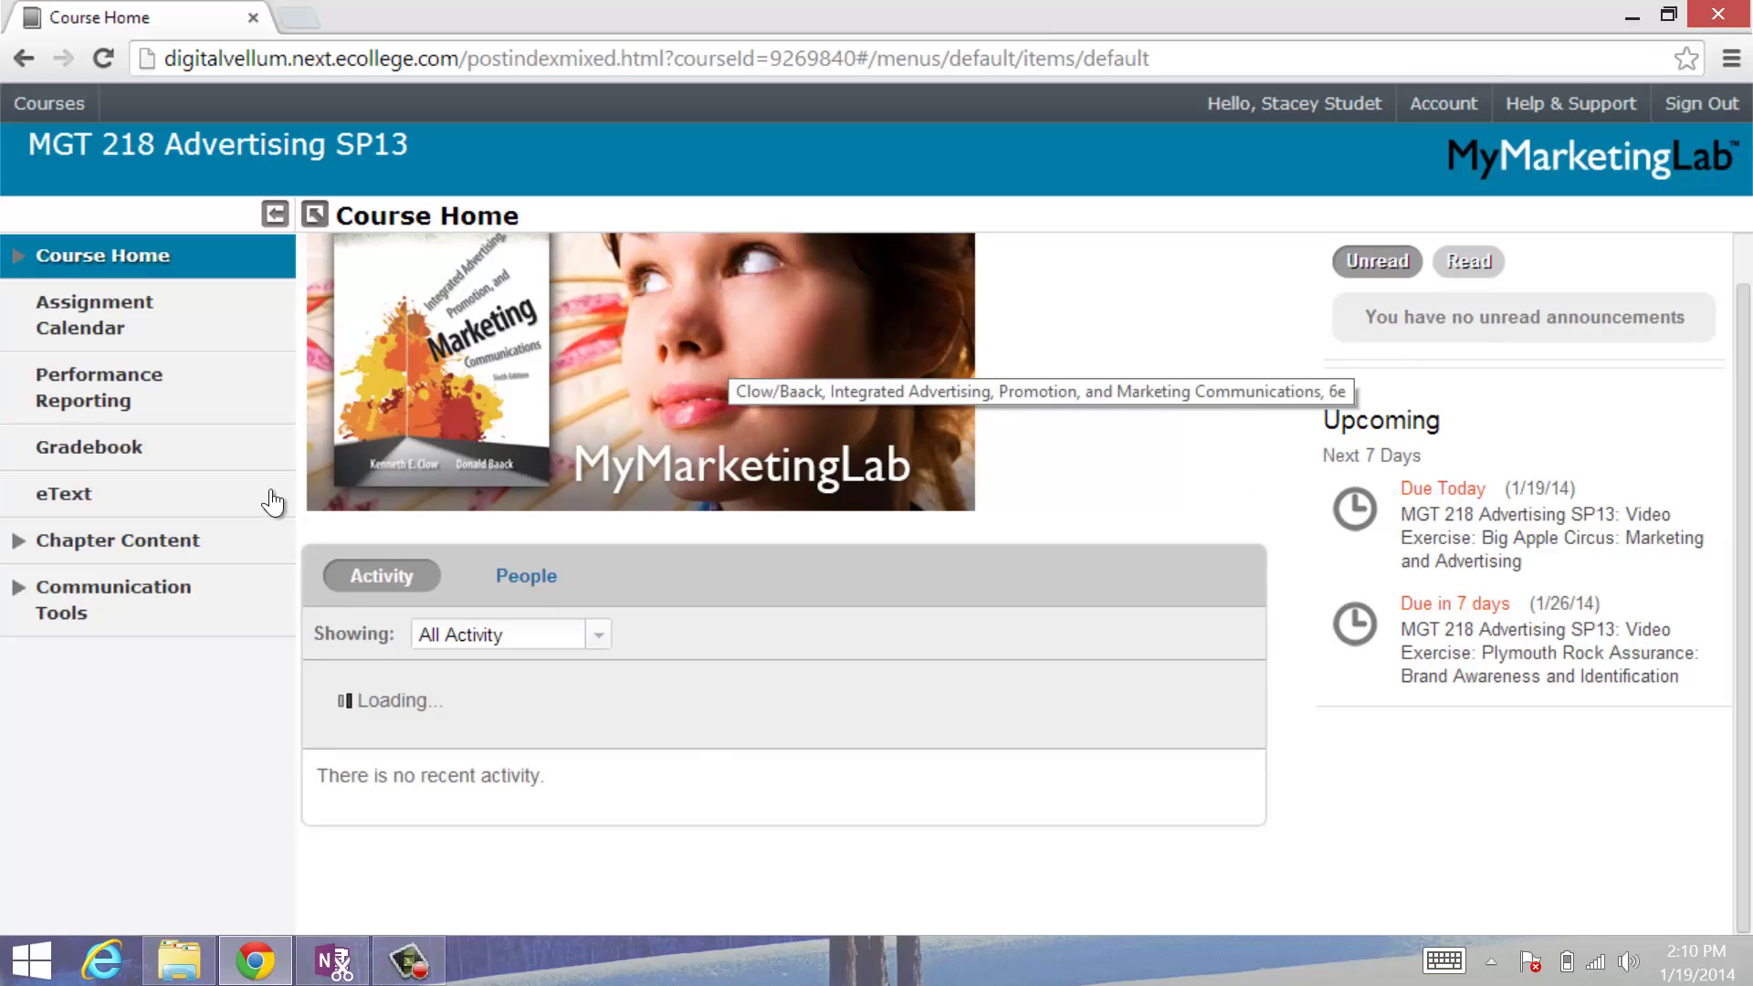
{"action": "left_click", "coordinate": [246, 545]}
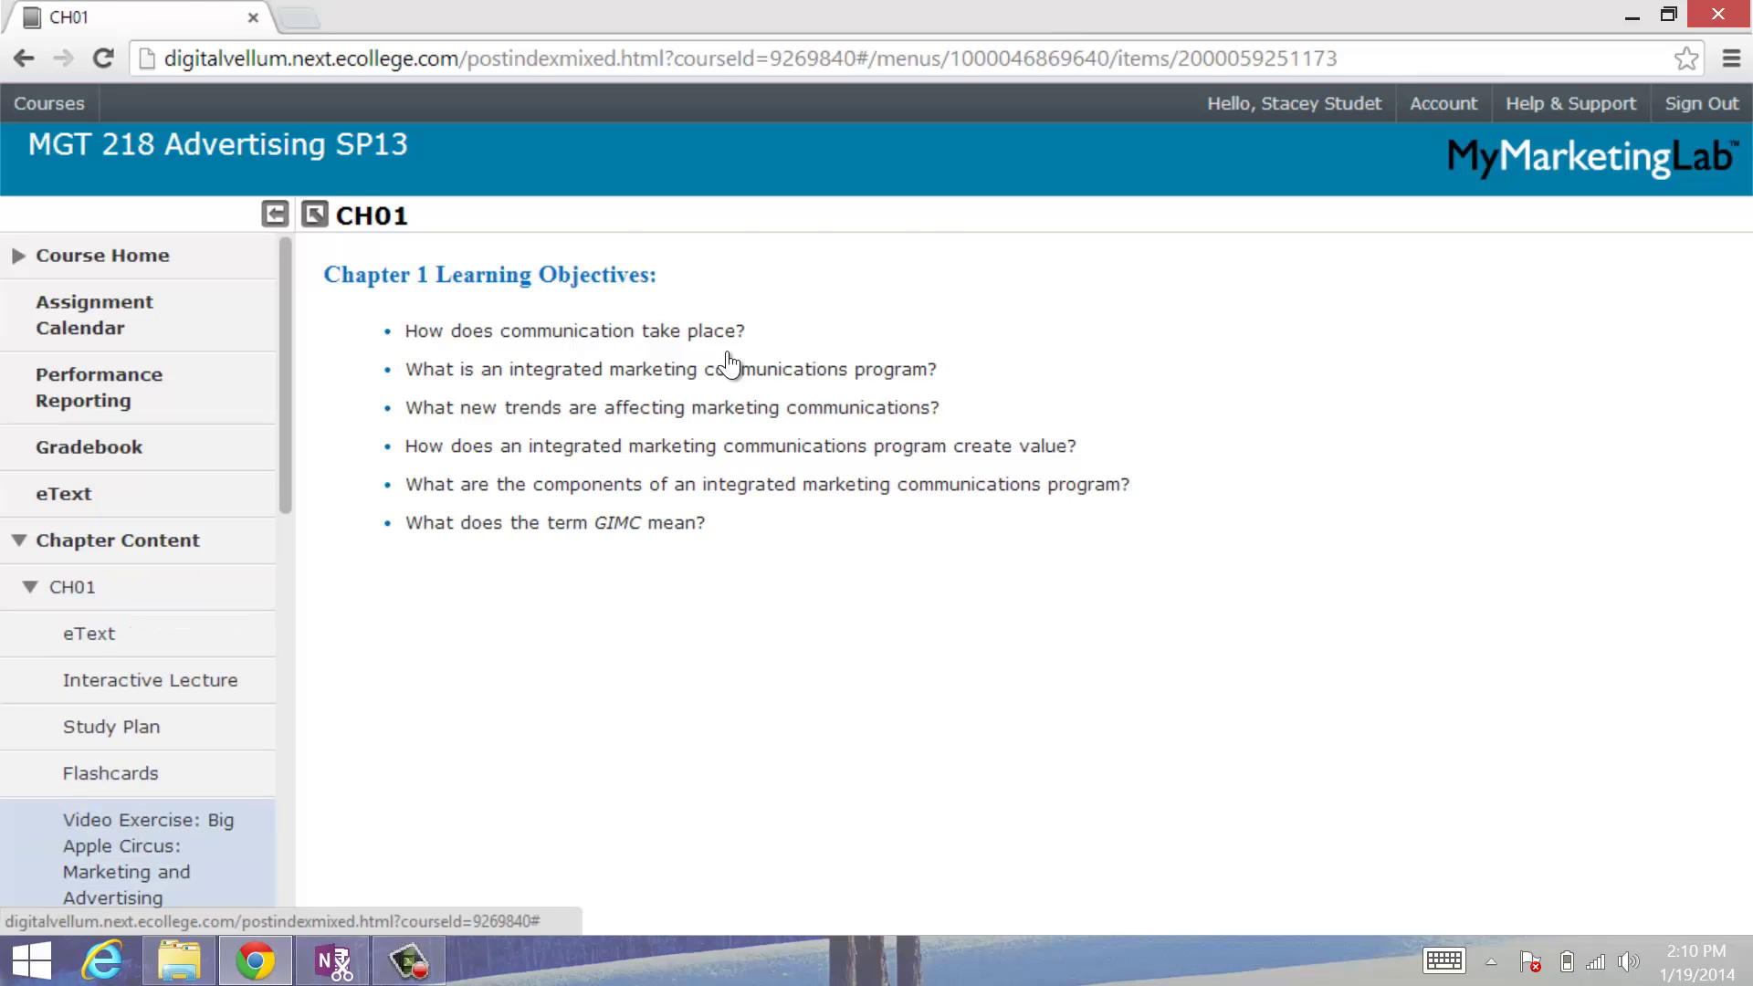
Step: Open the Big Apple Circus video exercise from the Assignment Calendar's list view
{"action": "left_click", "coordinate": [92, 330]}
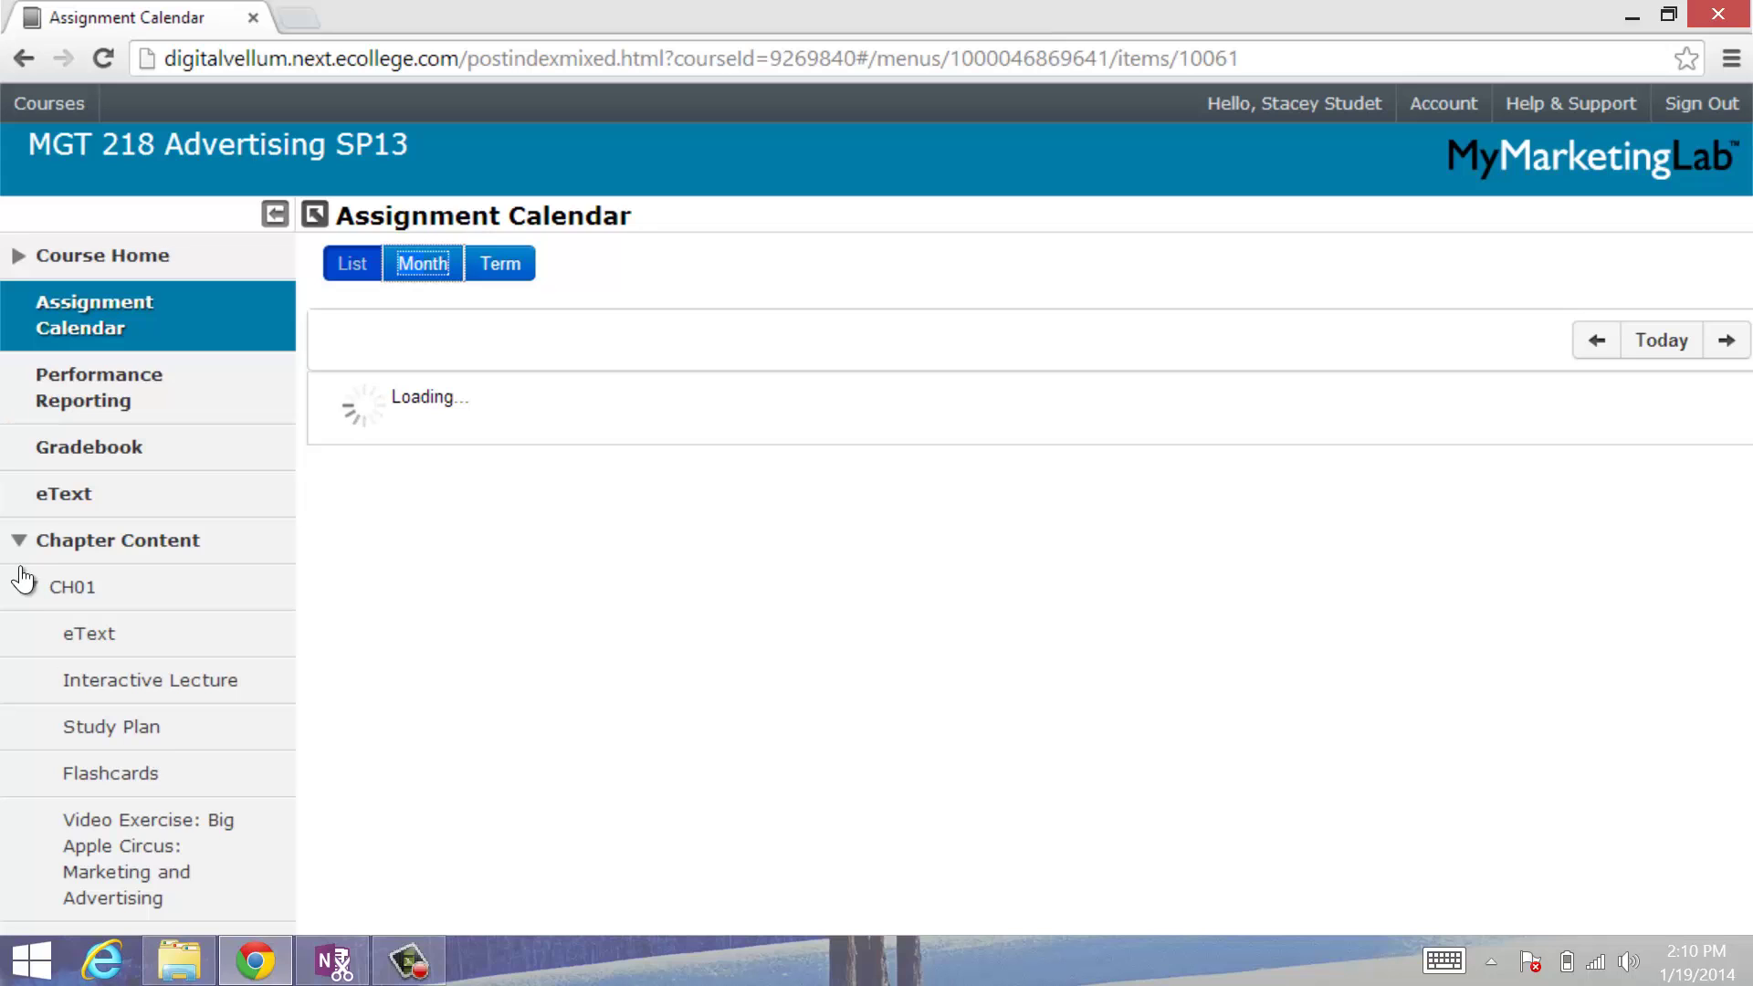
{"action": "left_click", "coordinate": [19, 539]}
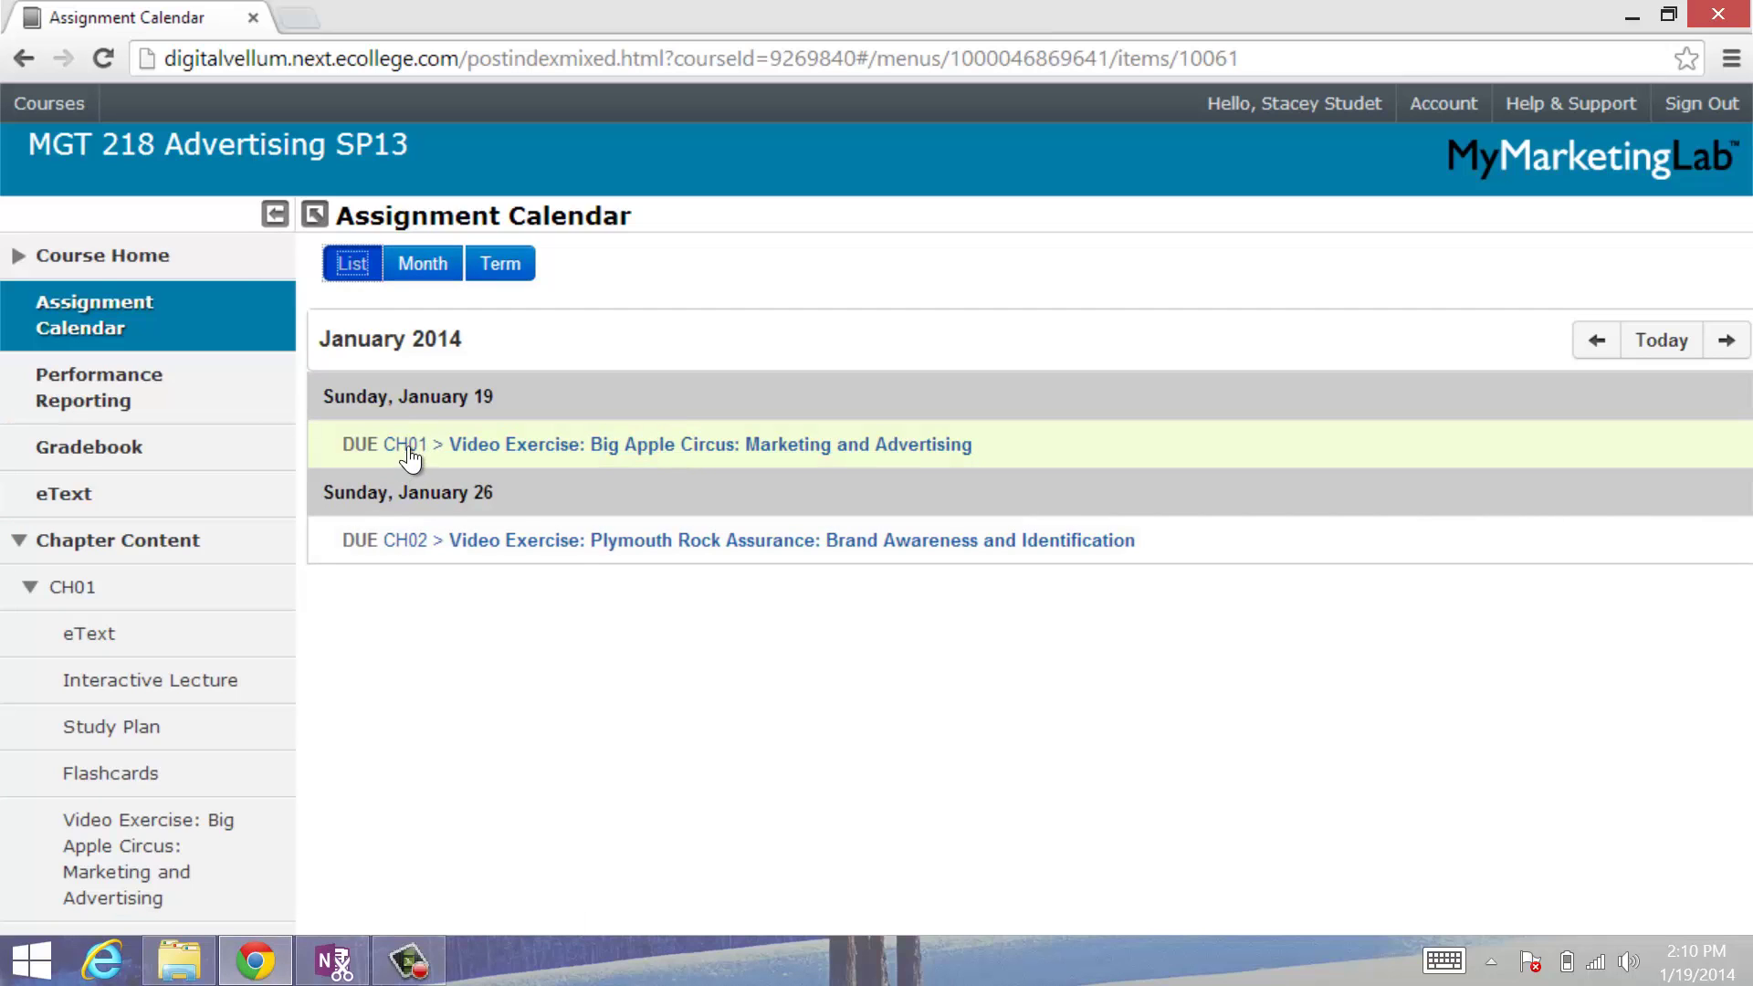
{"action": "left_click", "coordinate": [792, 391]}
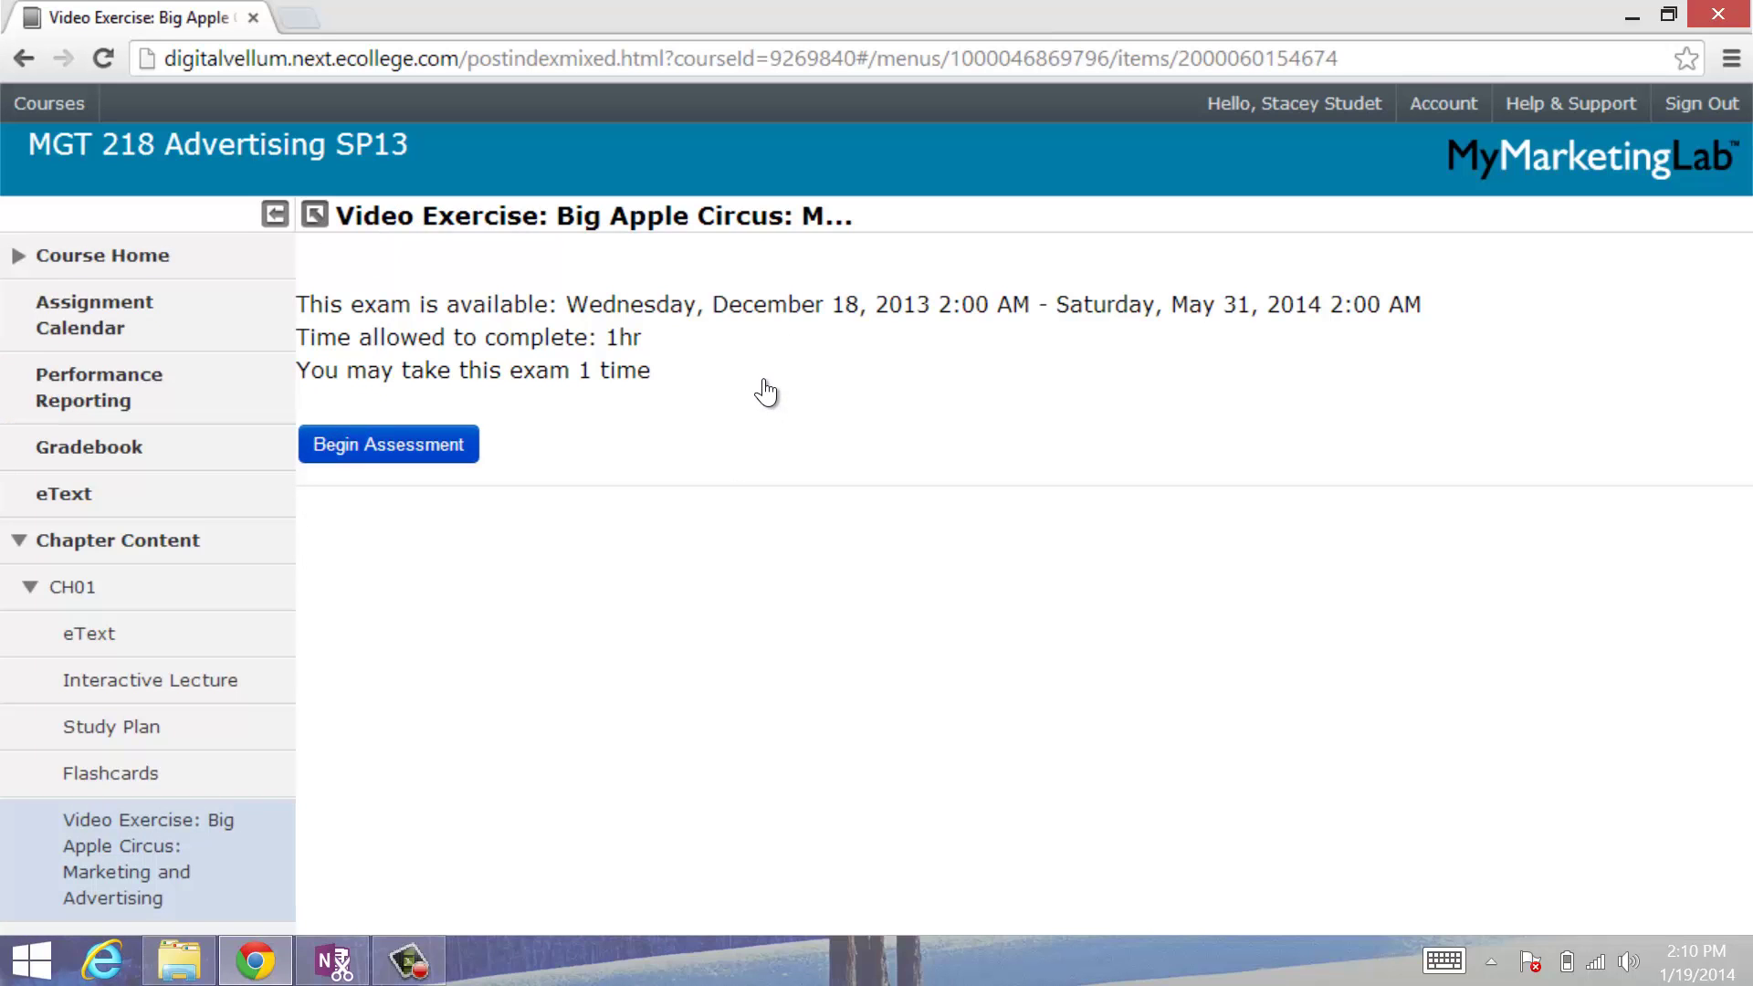
Step: Begin the timed assessment, play and pause the Big Apple Circus video, then close its window
{"action": "key", "text": "Return"}
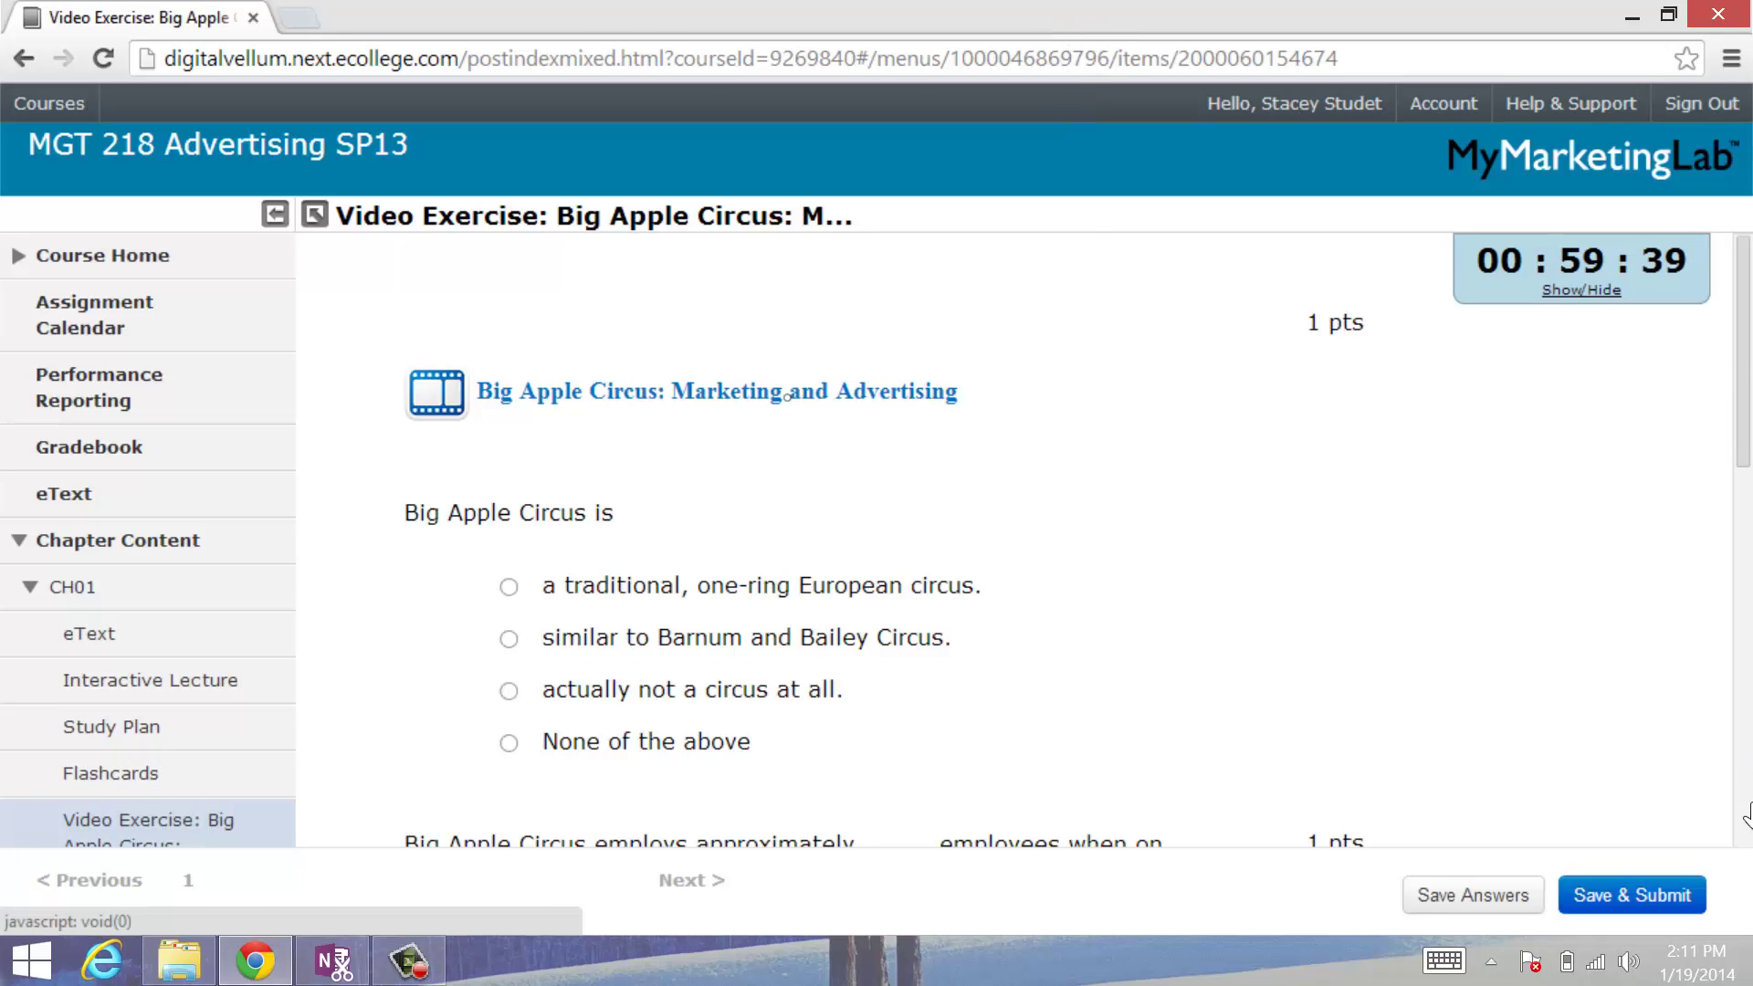
{"action": "left_click", "coordinate": [786, 395]}
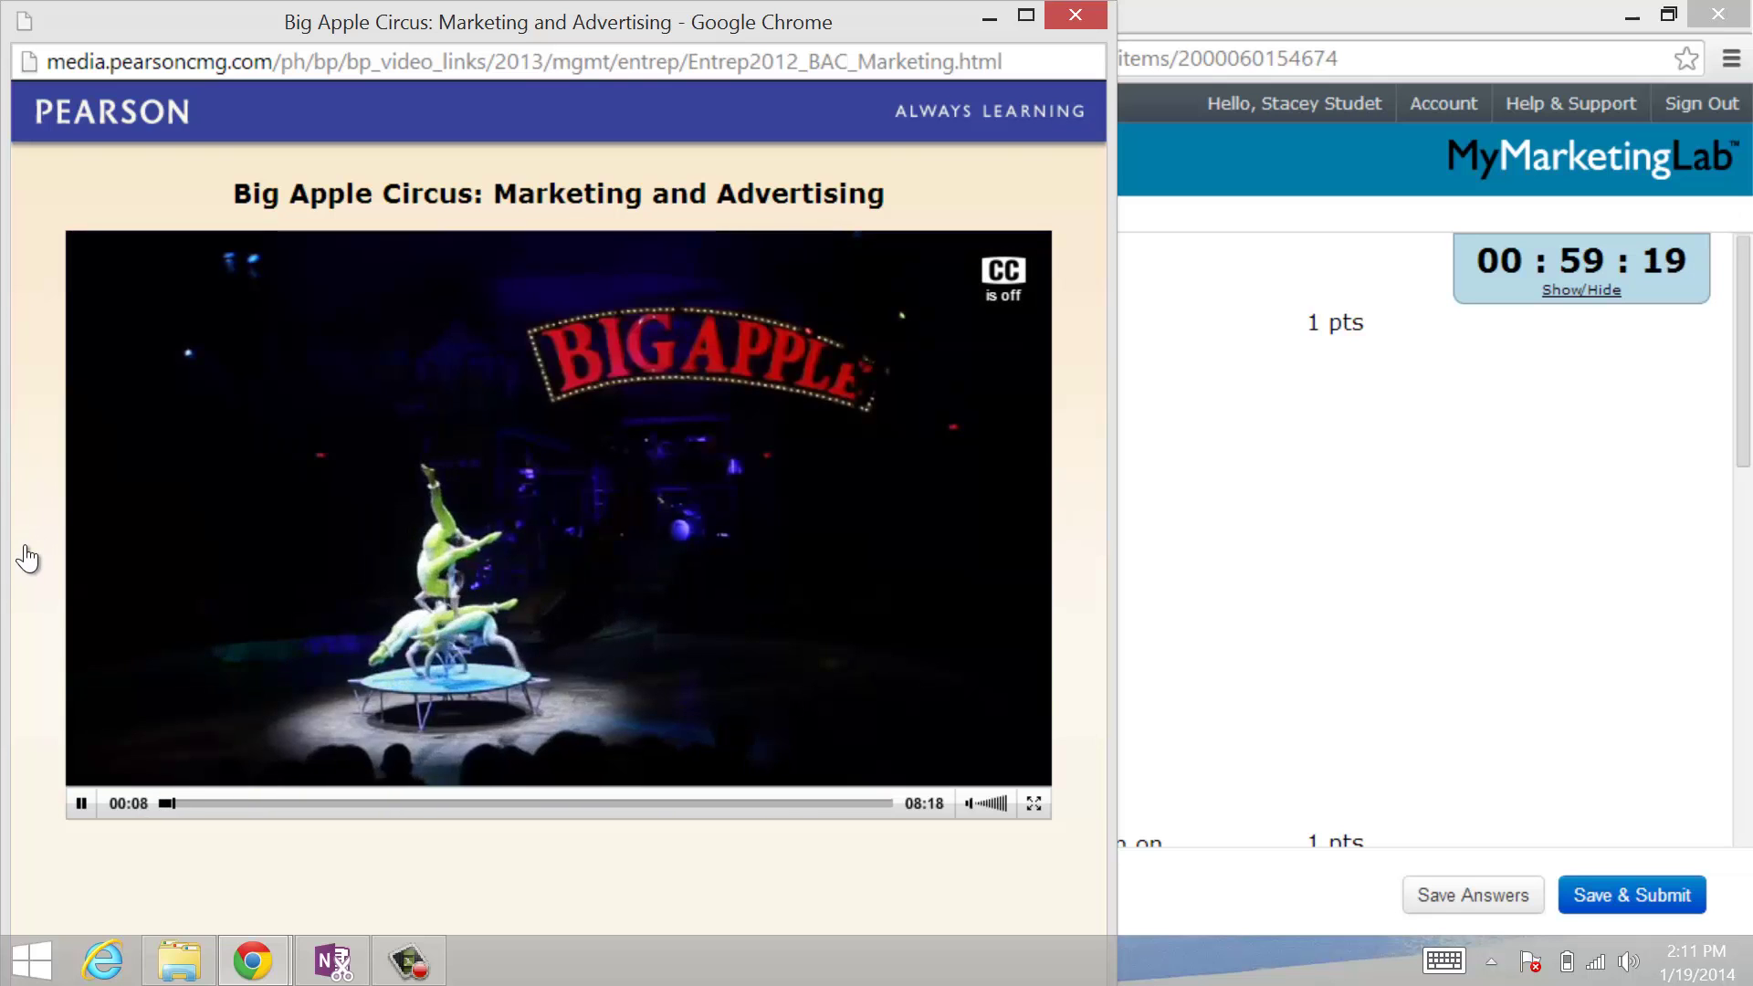
{"action": "key", "text": "space"}
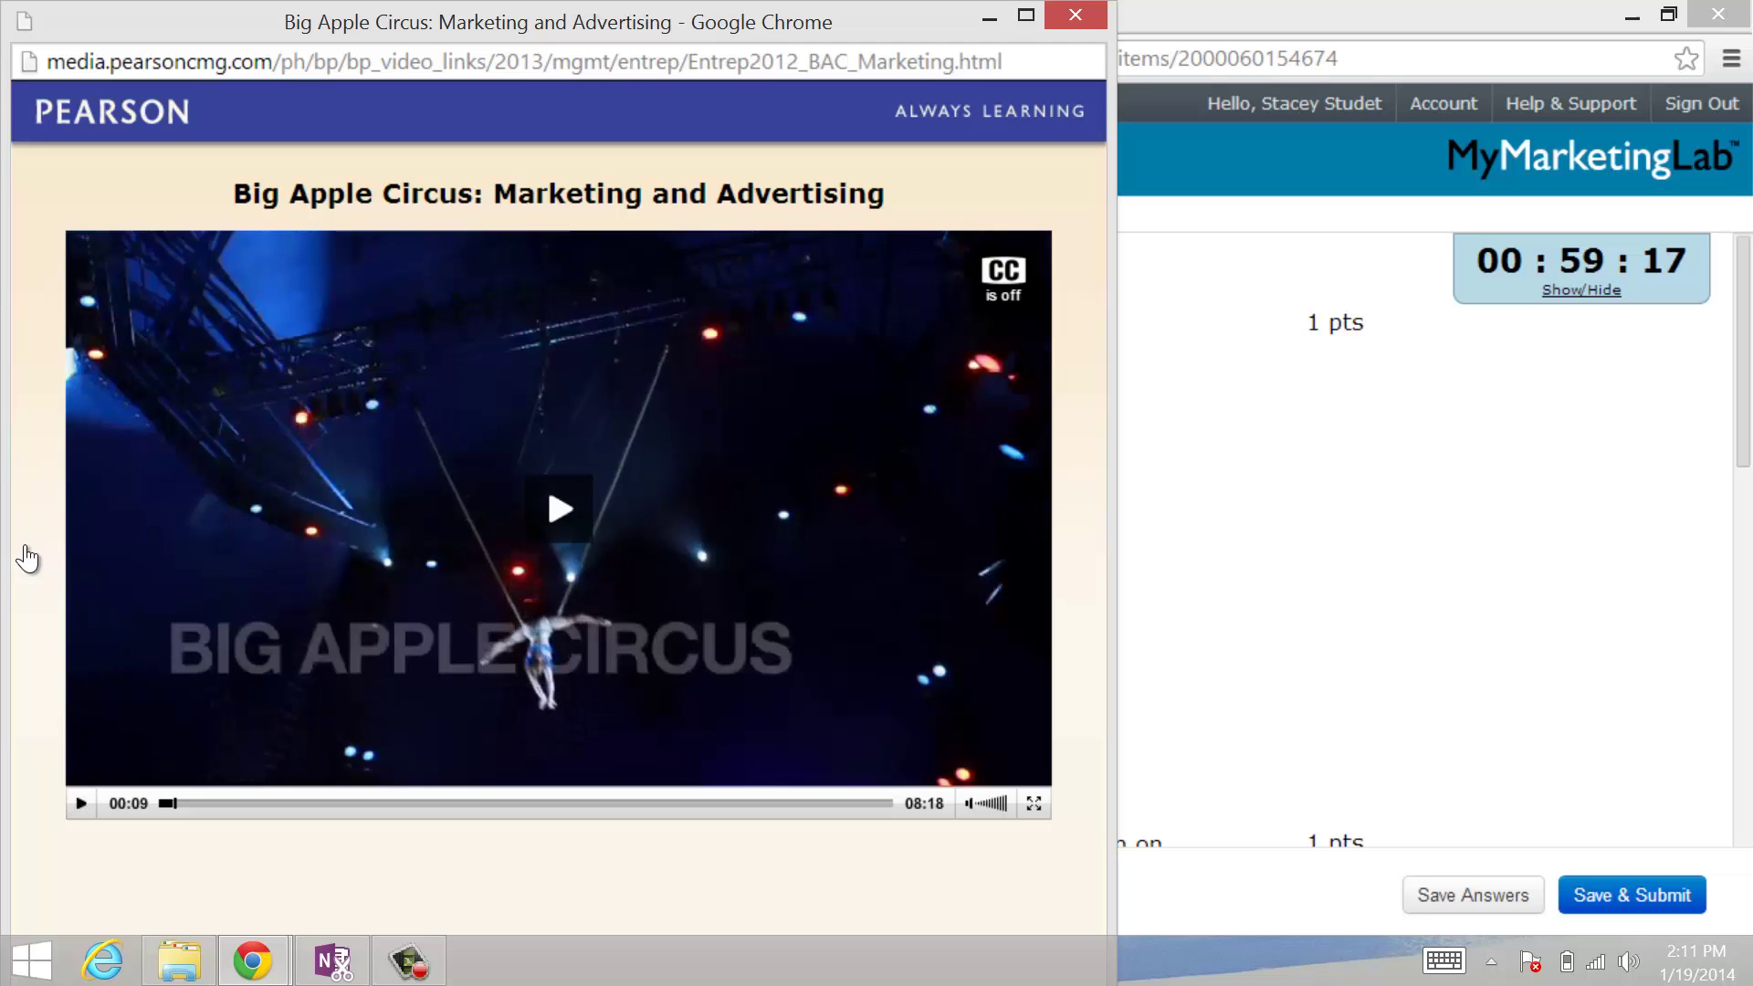
{"action": "key", "text": "ctrl+w"}
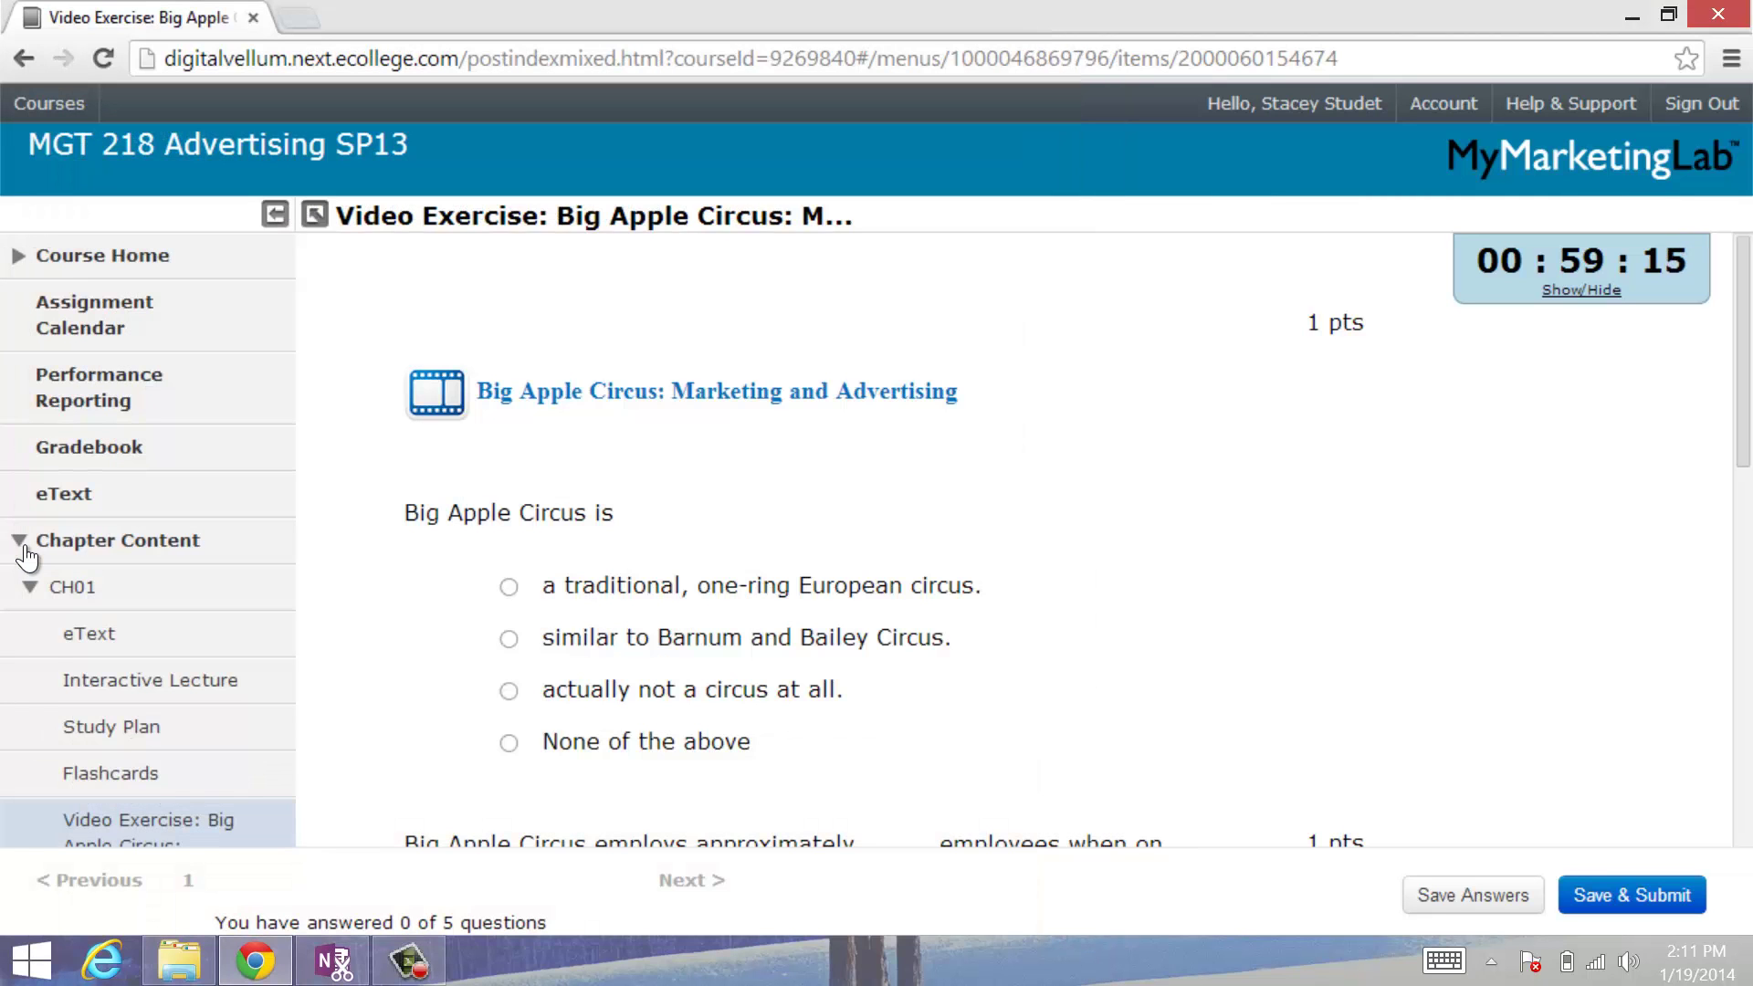
Step: Step through the competitors, celebrity and challenges questions, then return to the exercise start
{"action": "key", "text": "Down"}
{"action": "key", "text": "Down"}
{"action": "key", "text": "Down"}
{"action": "key", "text": "Down"}
{"action": "key", "text": "Down"}
{"action": "key", "text": "Down"}
{"action": "key", "text": "Down"}
{"action": "key", "text": "Down"}
{"action": "key", "text": "Down"}
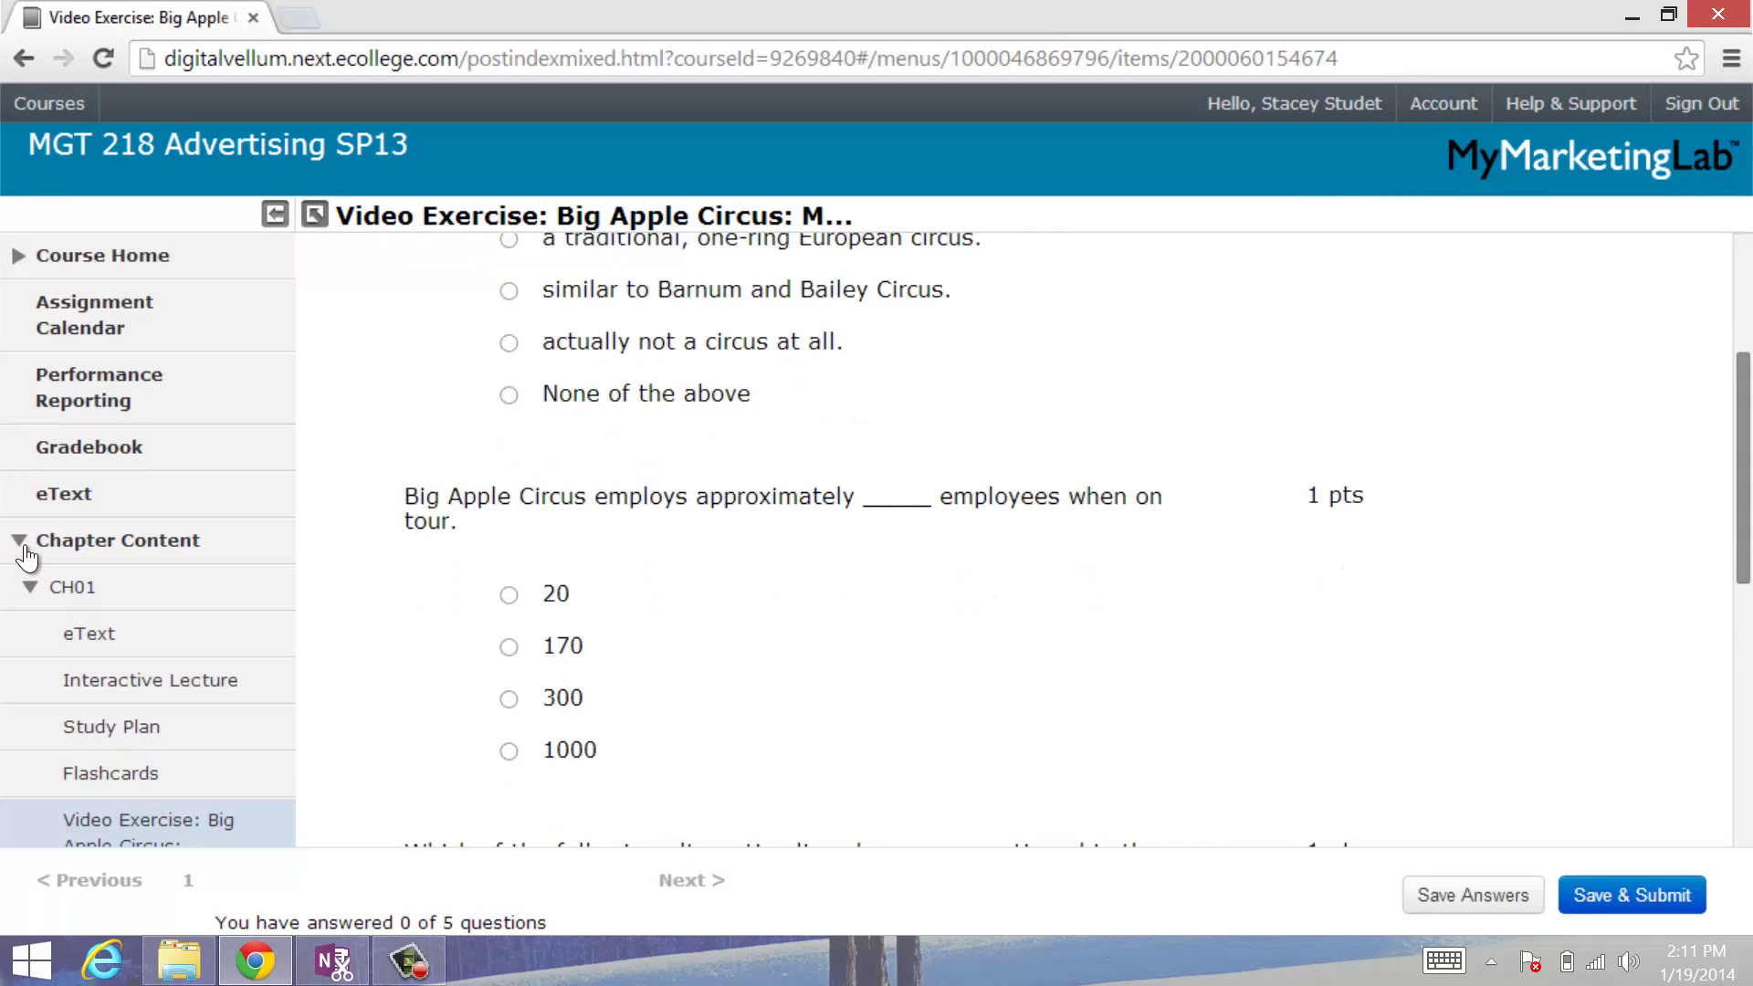
{"action": "key", "text": "Down"}
{"action": "key", "text": "Down"}
{"action": "key", "text": "Down"}
{"action": "key", "text": "Down"}
{"action": "key", "text": "Down"}
{"action": "key", "text": "Down"}
{"action": "key", "text": "Down"}
{"action": "key", "text": "Down"}
{"action": "key", "text": "Down"}
{"action": "key", "text": "Down"}
{"action": "key", "text": "Down"}
{"action": "key", "text": "Down"}
{"action": "key", "text": "Down"}
{"action": "key", "text": "Down"}
{"action": "key", "text": "Down"}
{"action": "key", "text": "Down"}
{"action": "key", "text": "Down"}
{"action": "key", "text": "Down"}
{"action": "key", "text": "Down"}
{"action": "key", "text": "Down"}
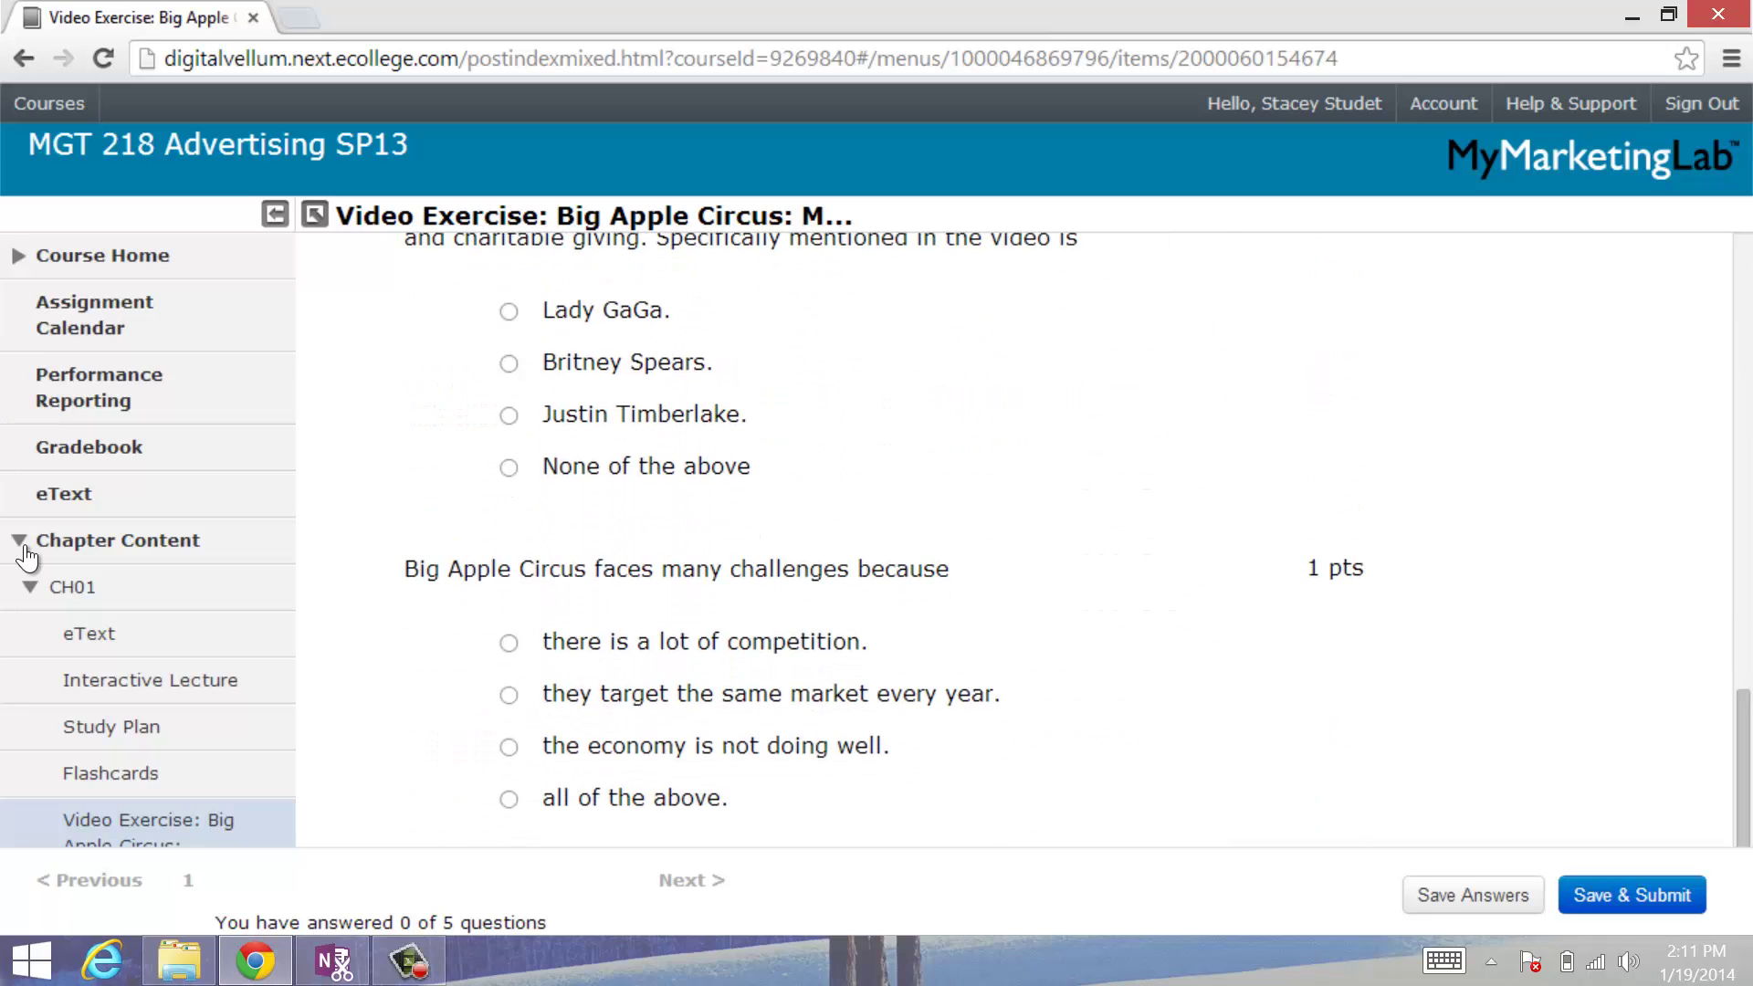
{"action": "key", "text": "Up"}
{"action": "key", "text": "Up"}
{"action": "key", "text": "Up"}
{"action": "key", "text": "Up"}
{"action": "key", "text": "Up"}
{"action": "key", "text": "Up"}
{"action": "key", "text": "Up"}
{"action": "key", "text": "Up"}
{"action": "key", "text": "Up"}
{"action": "key", "text": "Up"}
{"action": "key", "text": "Up"}
{"action": "key", "text": "Up"}
{"action": "key", "text": "Up"}
{"action": "key", "text": "Up"}
{"action": "key", "text": "Up"}
{"action": "key", "text": "Up"}
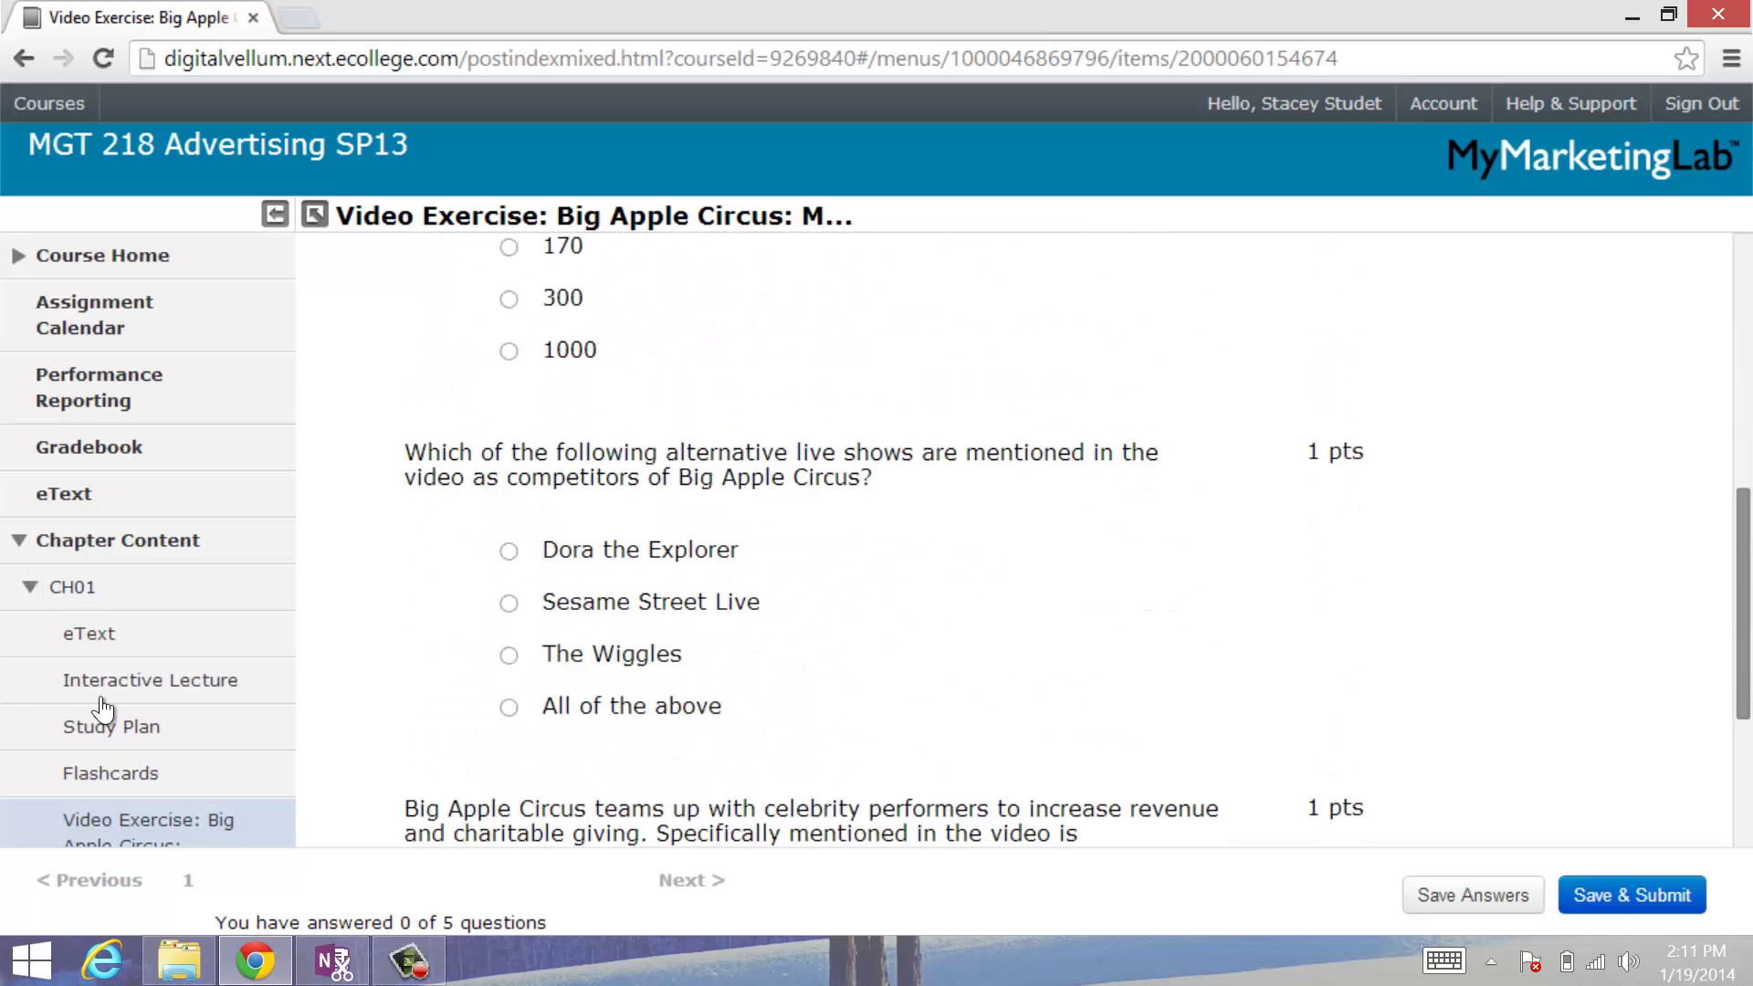
{"action": "key", "text": "Home"}
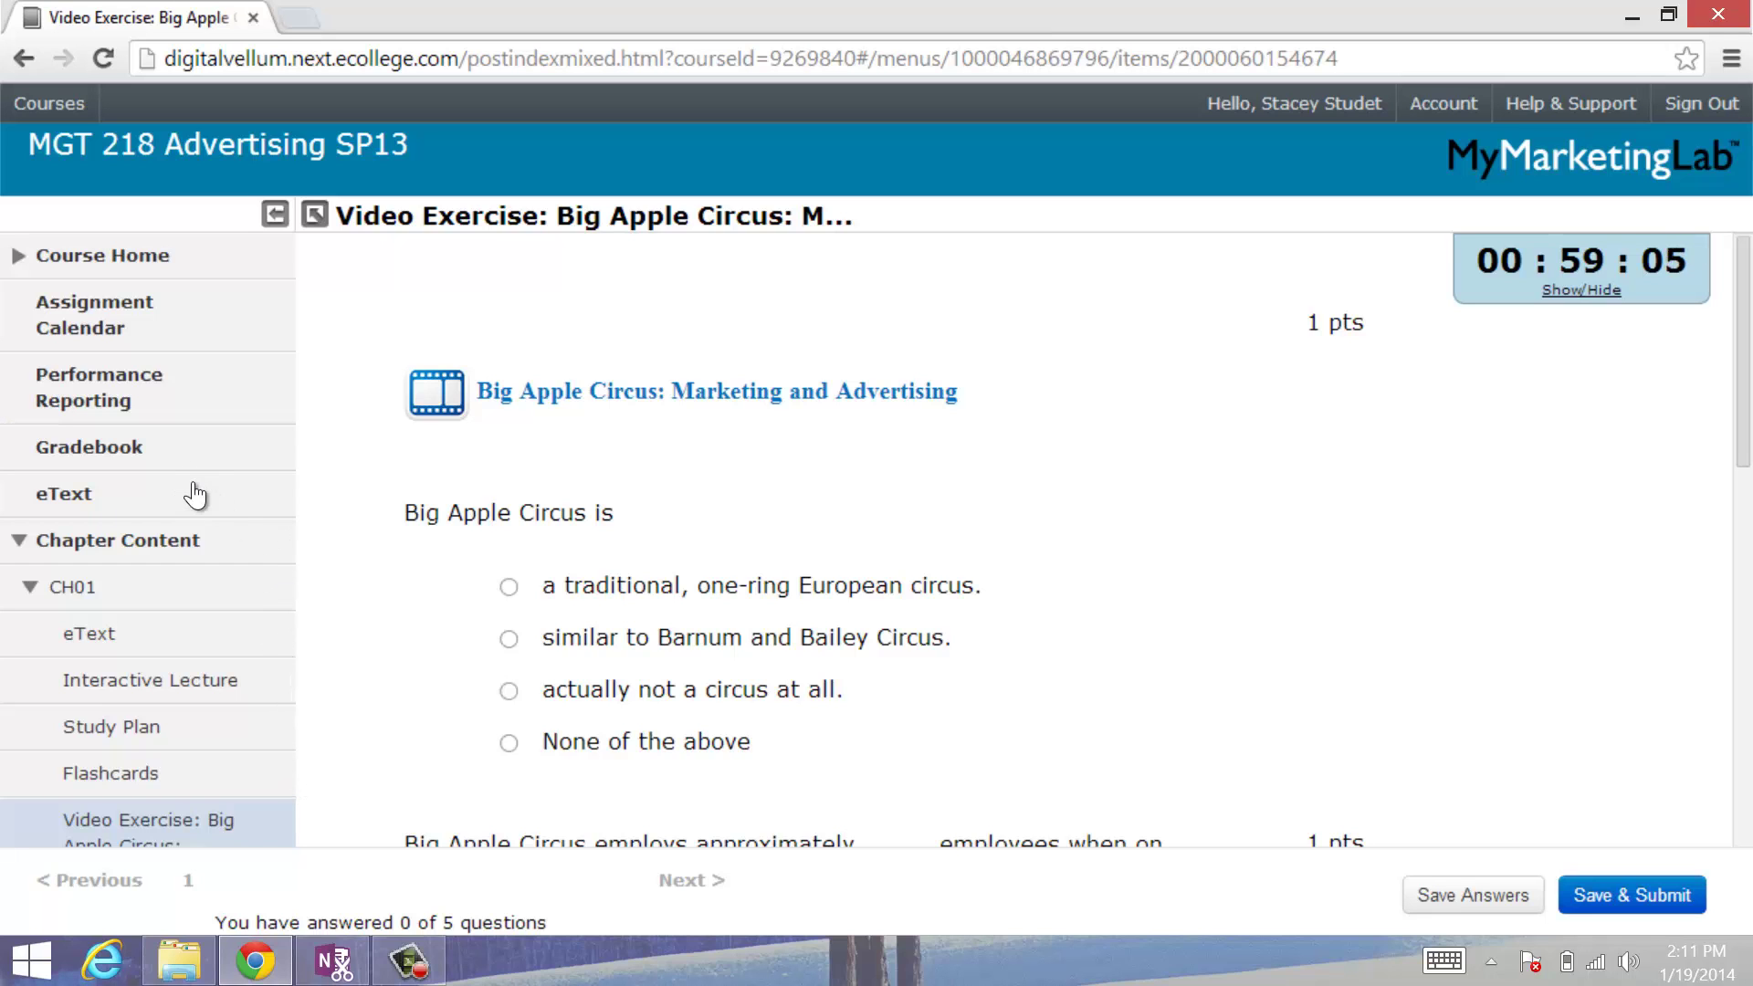
Step: Look over the questions once more, then open the Chapter 1 Study Plan from the navigation
{"action": "scroll", "coordinate": [880, 715], "scroll_direction": "down", "scroll_amount": 5}
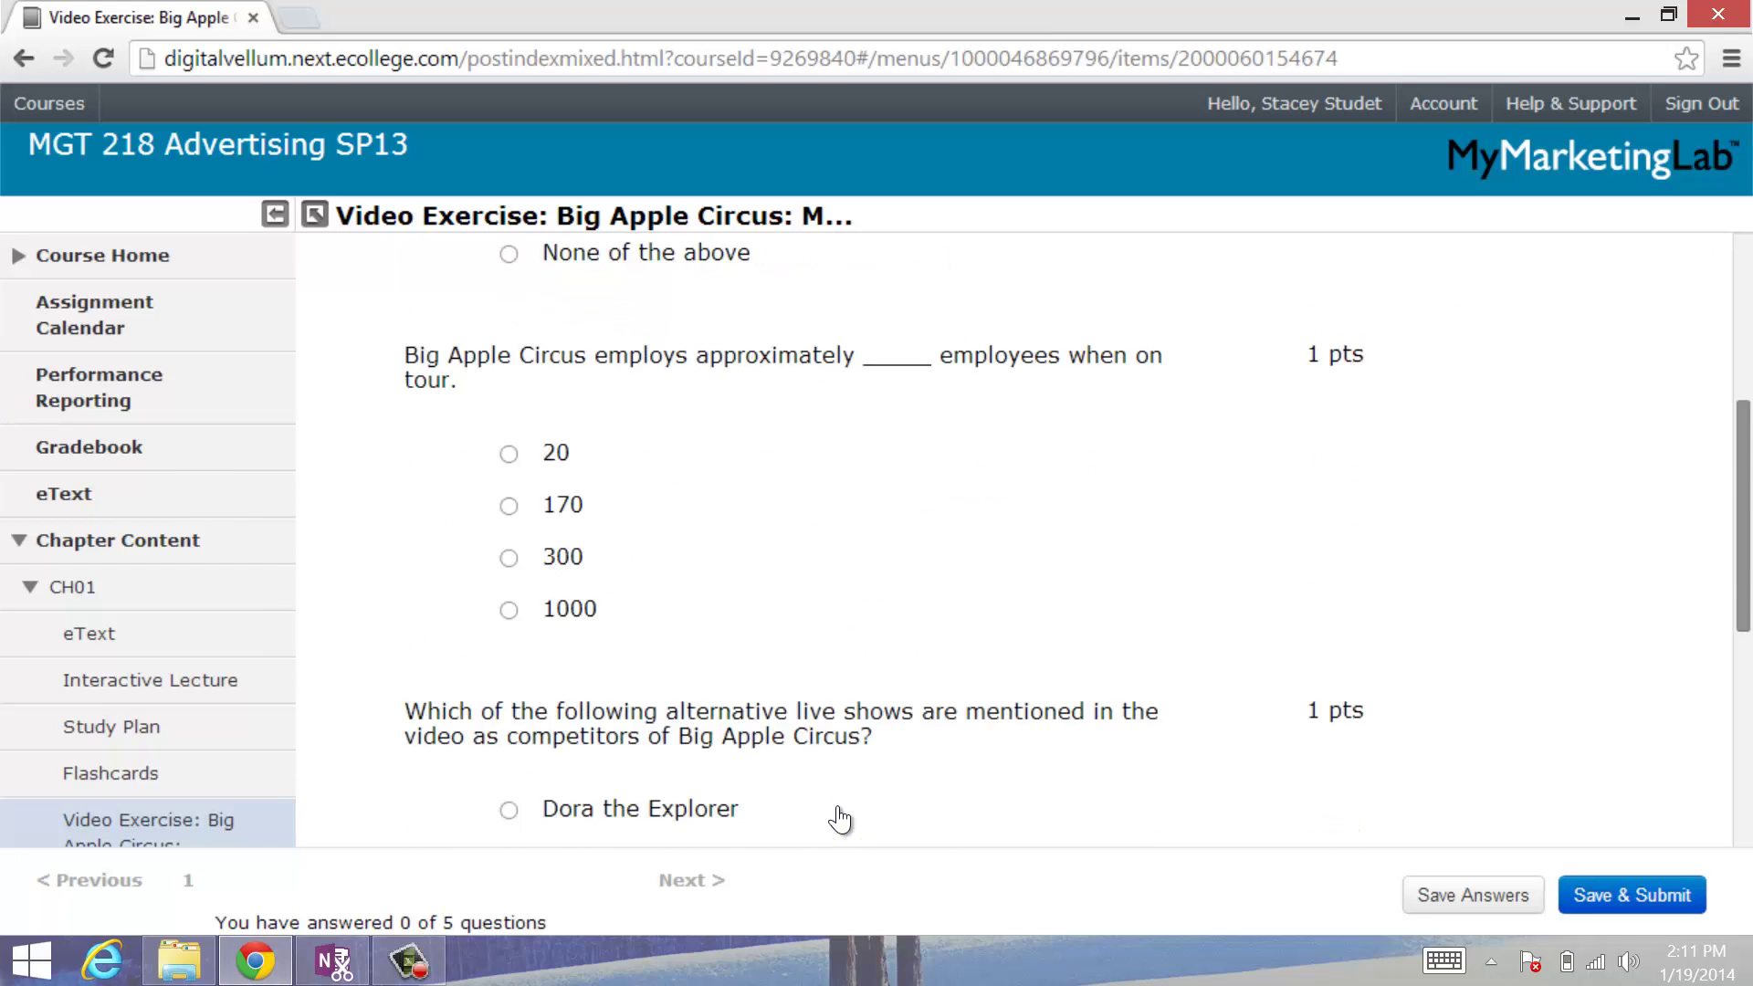
{"action": "scroll", "coordinate": [836, 818], "scroll_direction": "down", "scroll_amount": 7}
{"action": "scroll", "coordinate": [1743, 726], "scroll_direction": "up", "scroll_amount": 2}
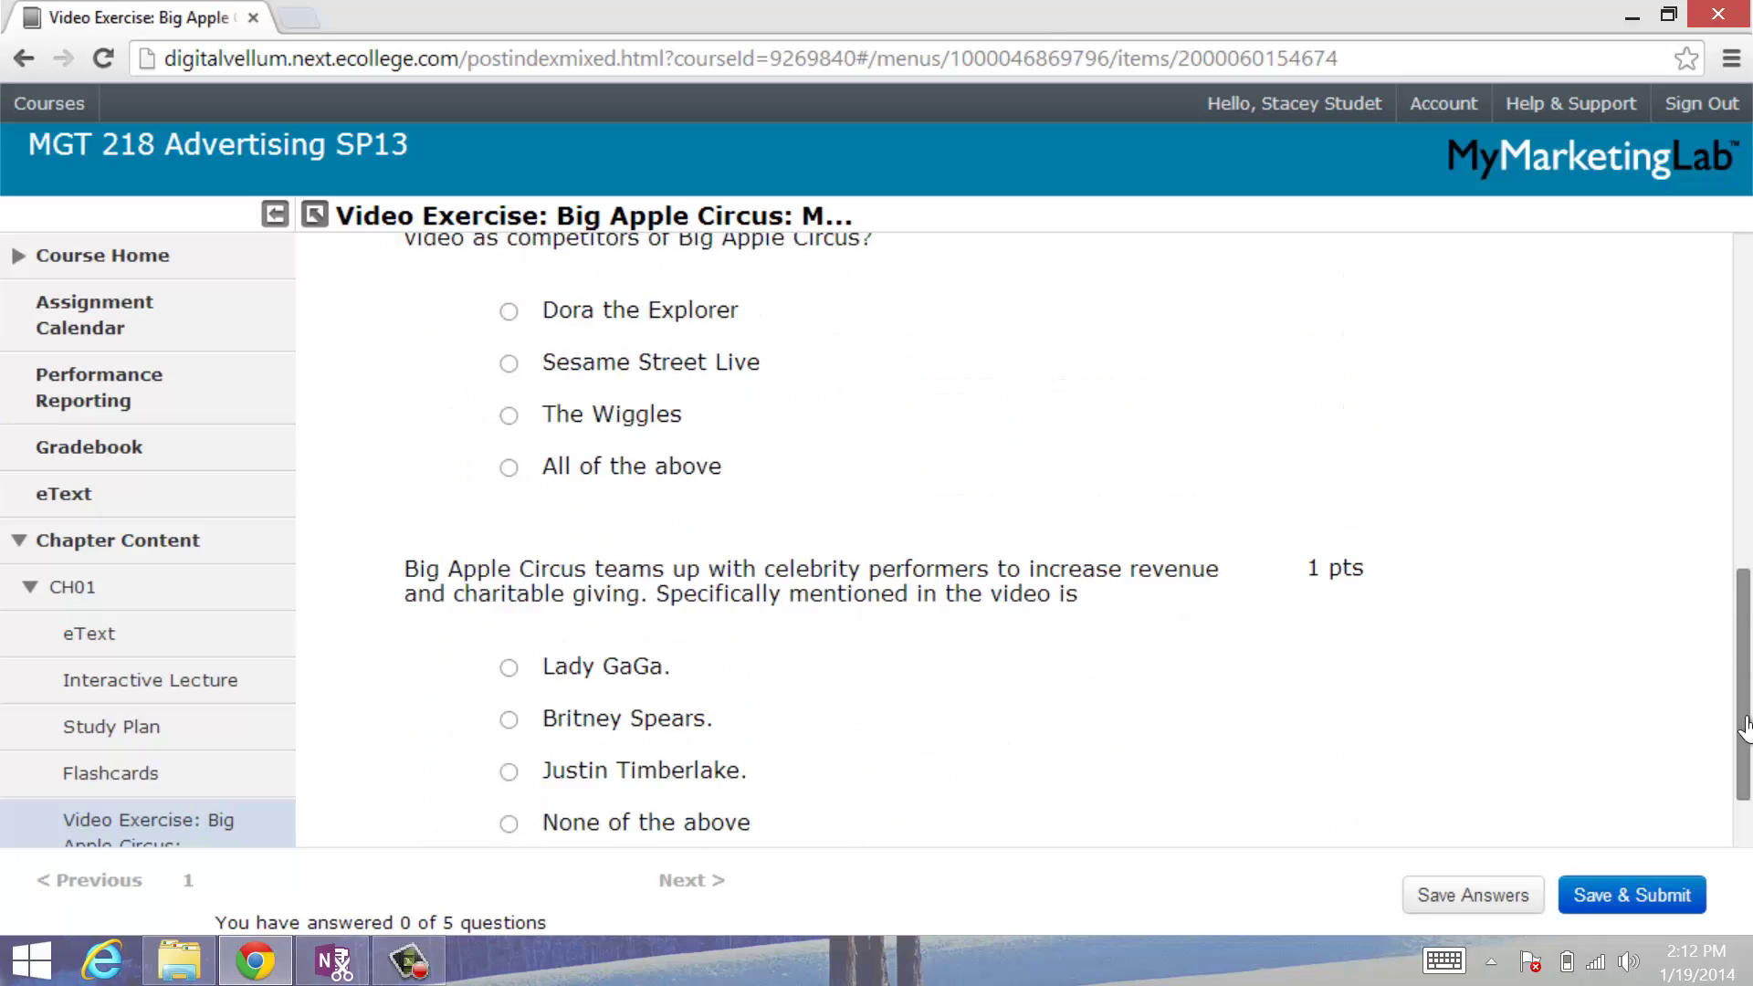
{"action": "scroll", "coordinate": [1744, 726], "scroll_direction": "up", "scroll_amount": 10}
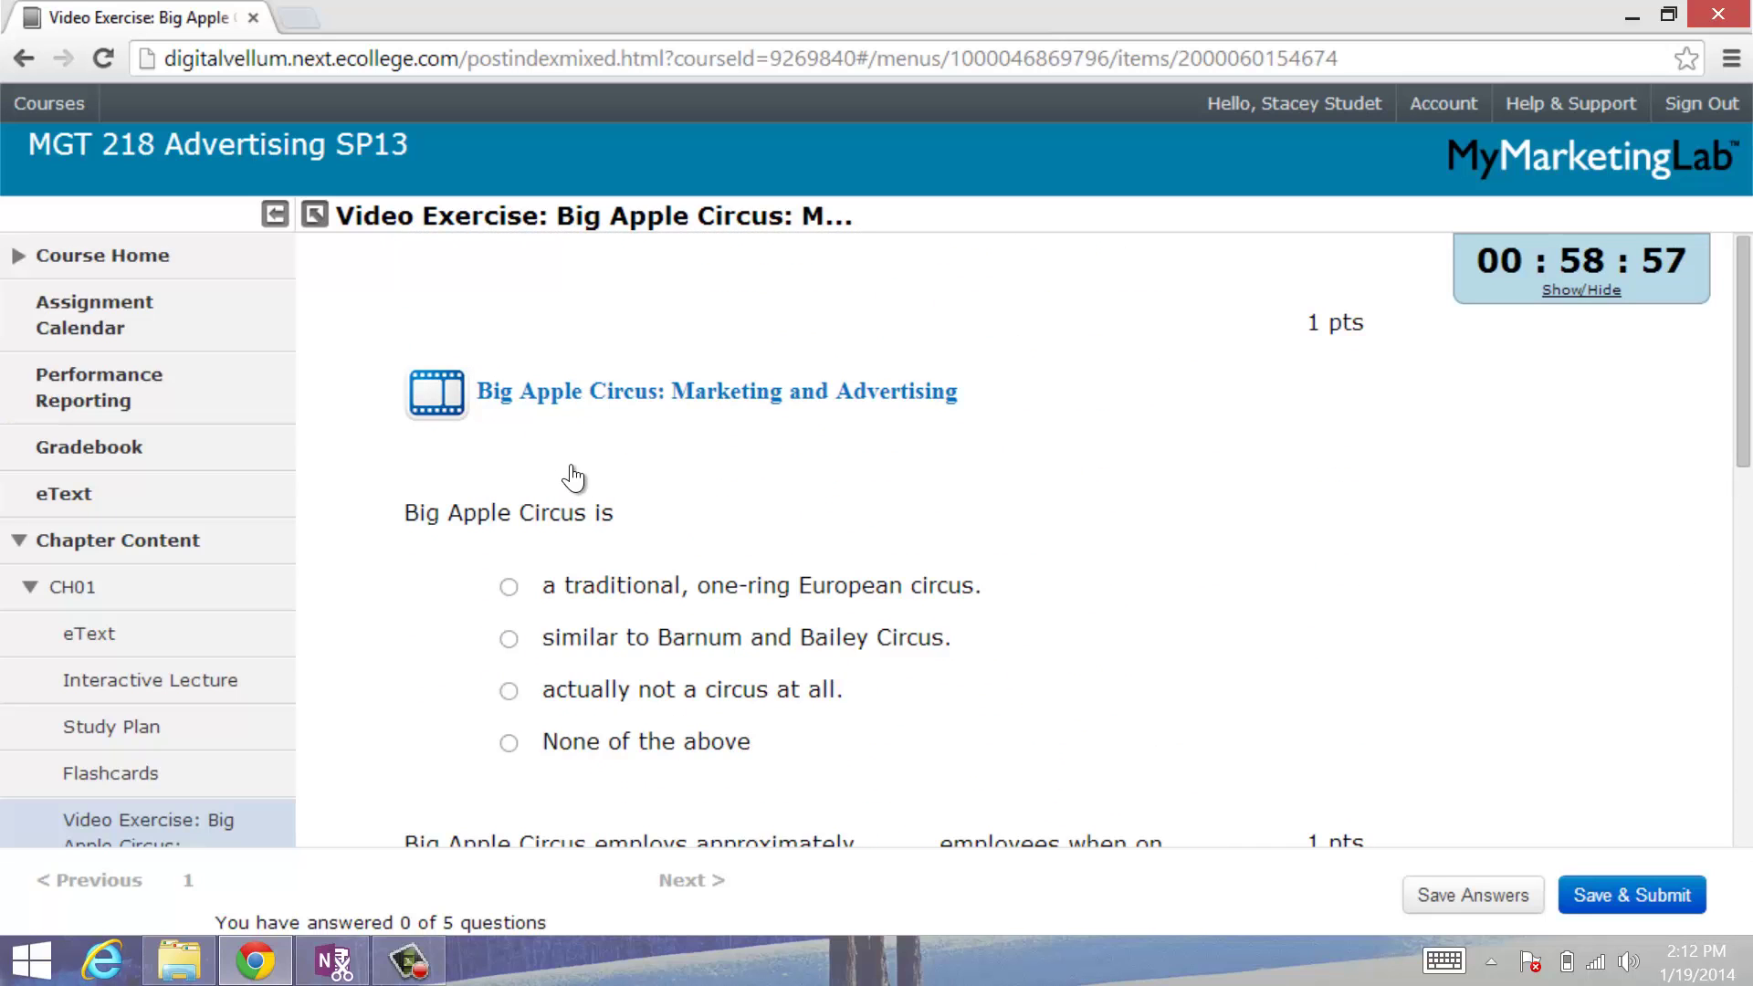
{"action": "scroll", "coordinate": [577, 474], "scroll_direction": "down", "scroll_amount": 7}
{"action": "scroll", "coordinate": [701, 528], "scroll_direction": "down", "scroll_amount": 9}
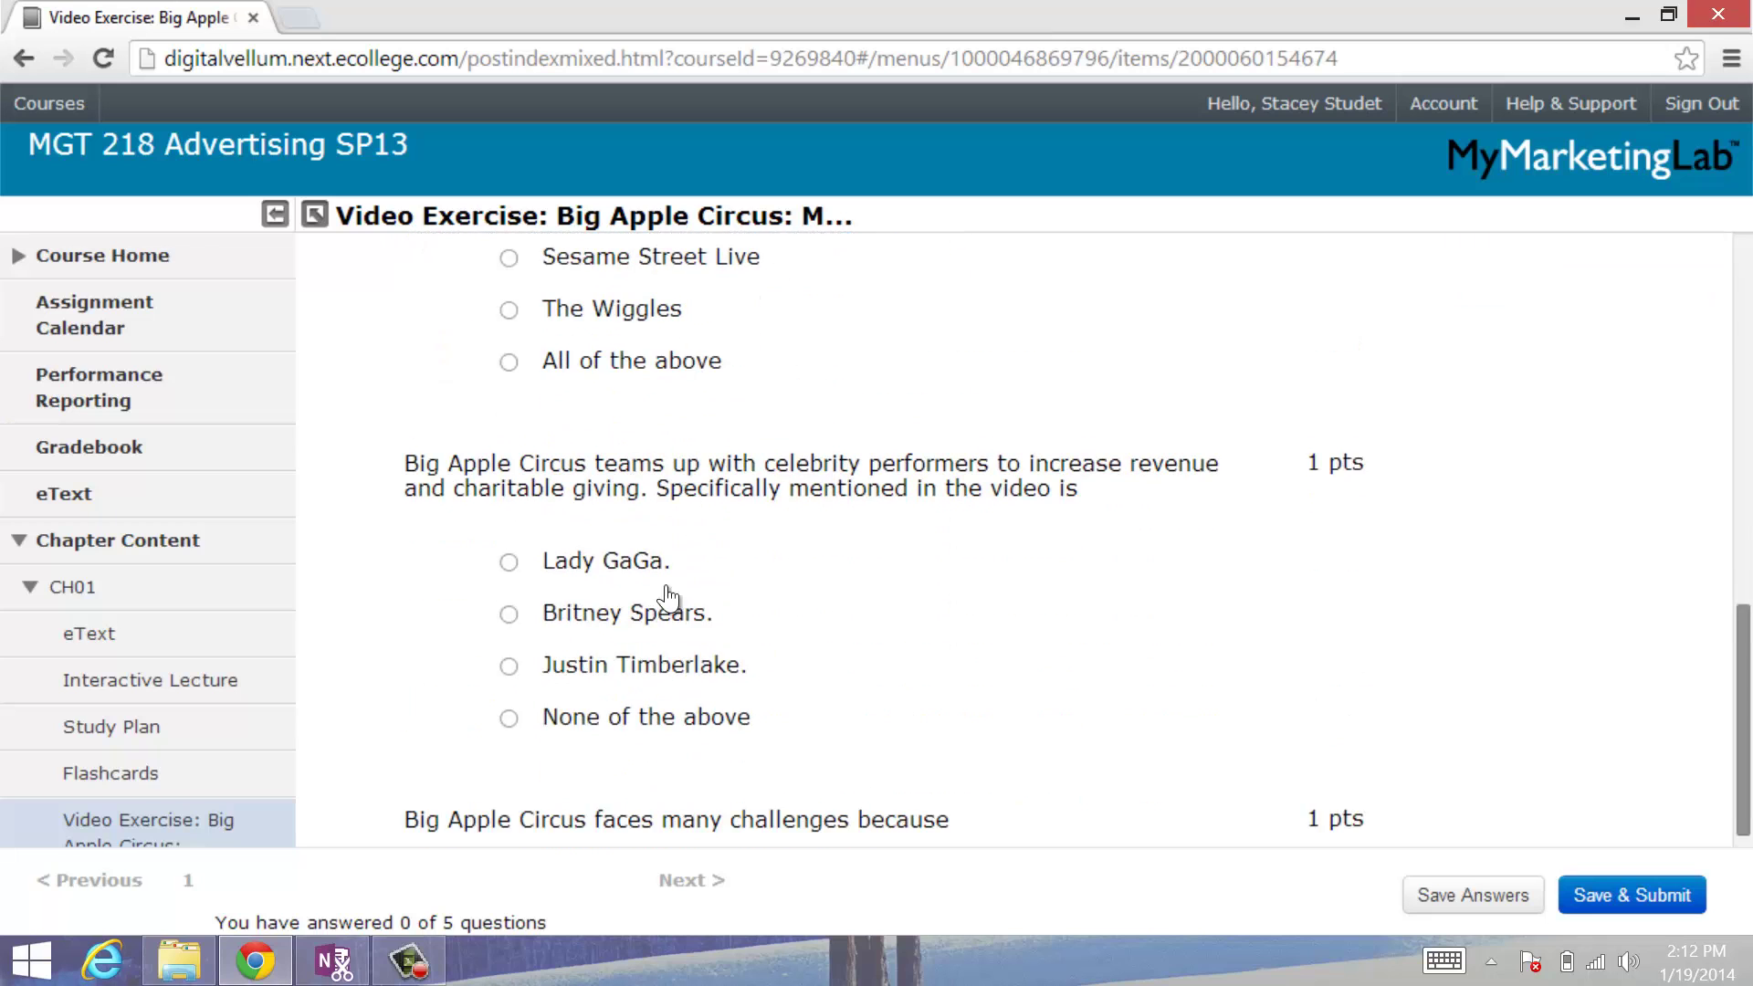
{"action": "scroll", "coordinate": [657, 657], "scroll_direction": "up", "scroll_amount": 1}
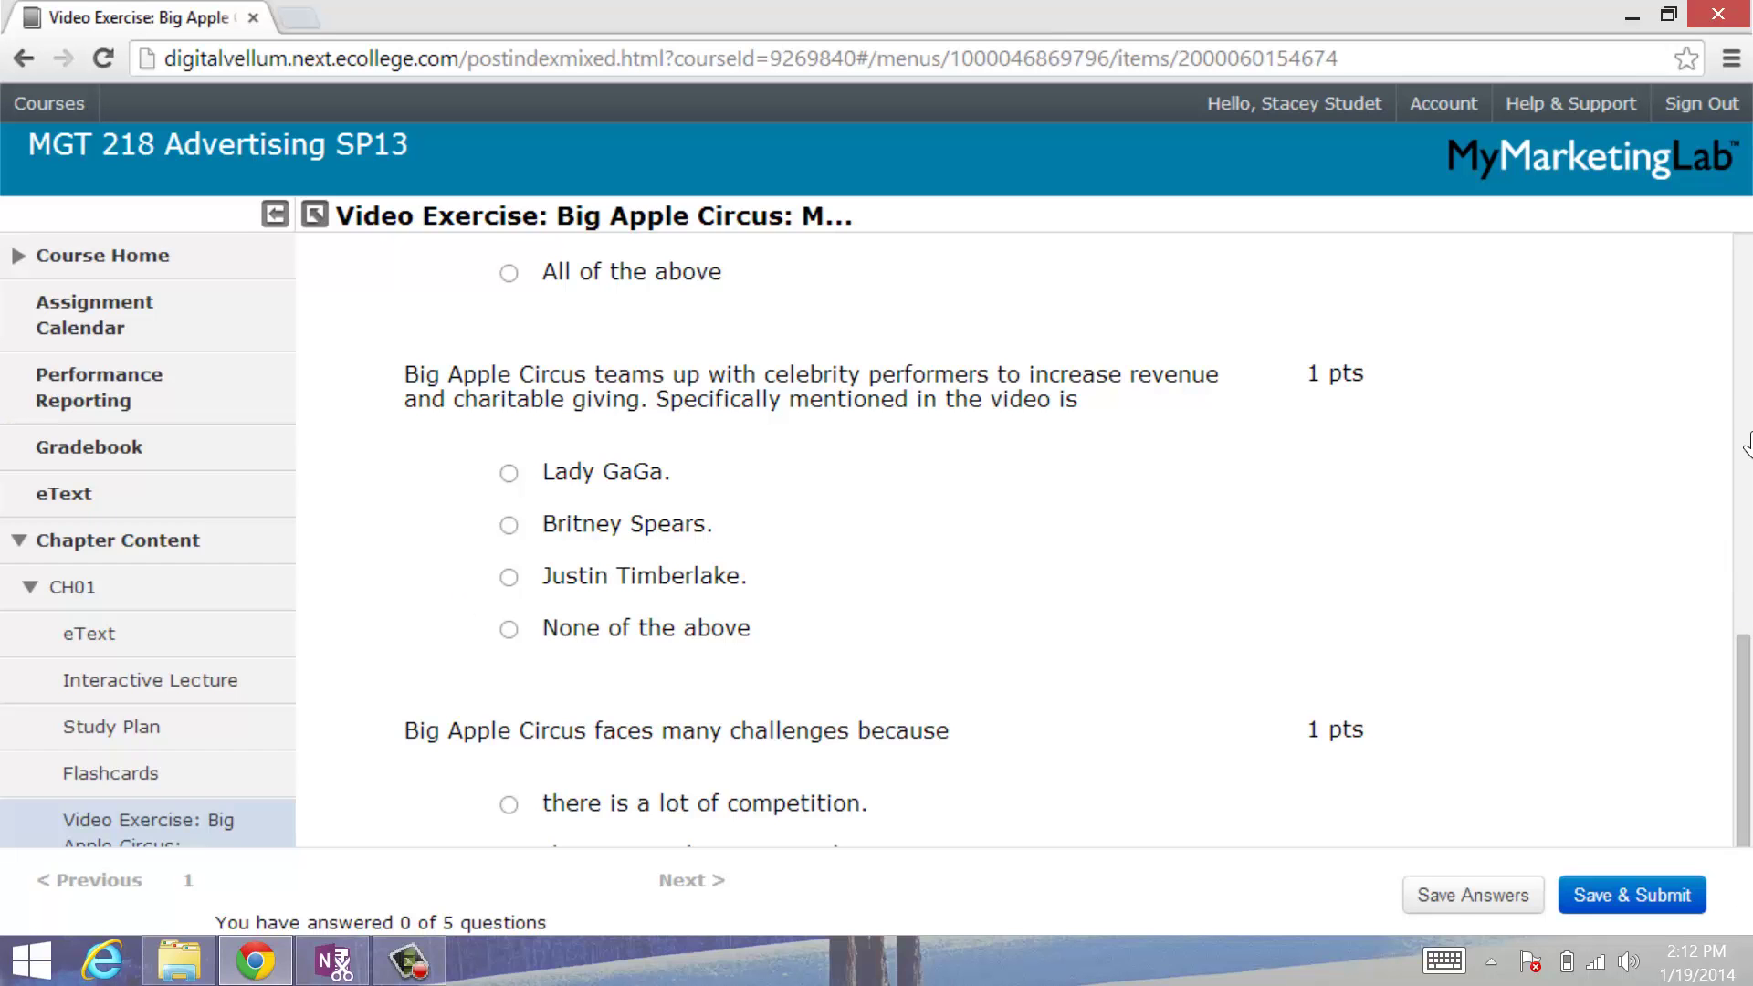
{"action": "scroll", "coordinate": [669, 734], "scroll_direction": "up", "scroll_amount": 4}
{"action": "scroll", "coordinate": [1746, 686], "scroll_direction": "up", "scroll_amount": 8}
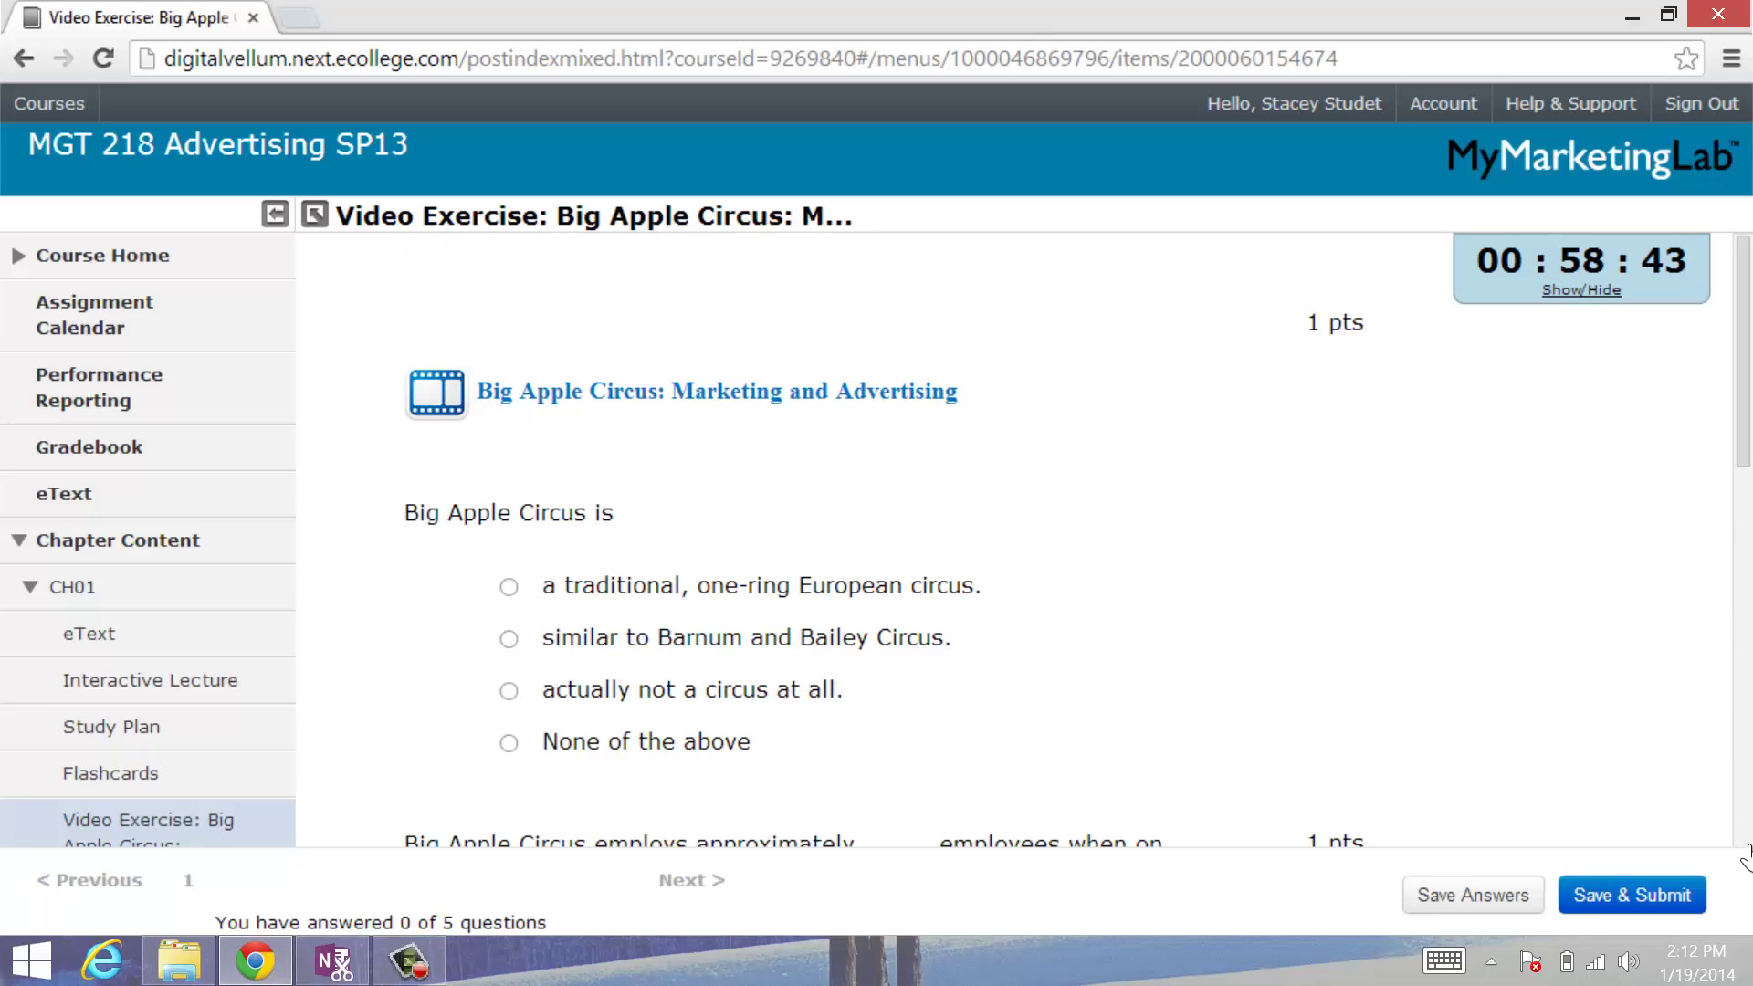
{"action": "left_click", "coordinate": [174, 544]}
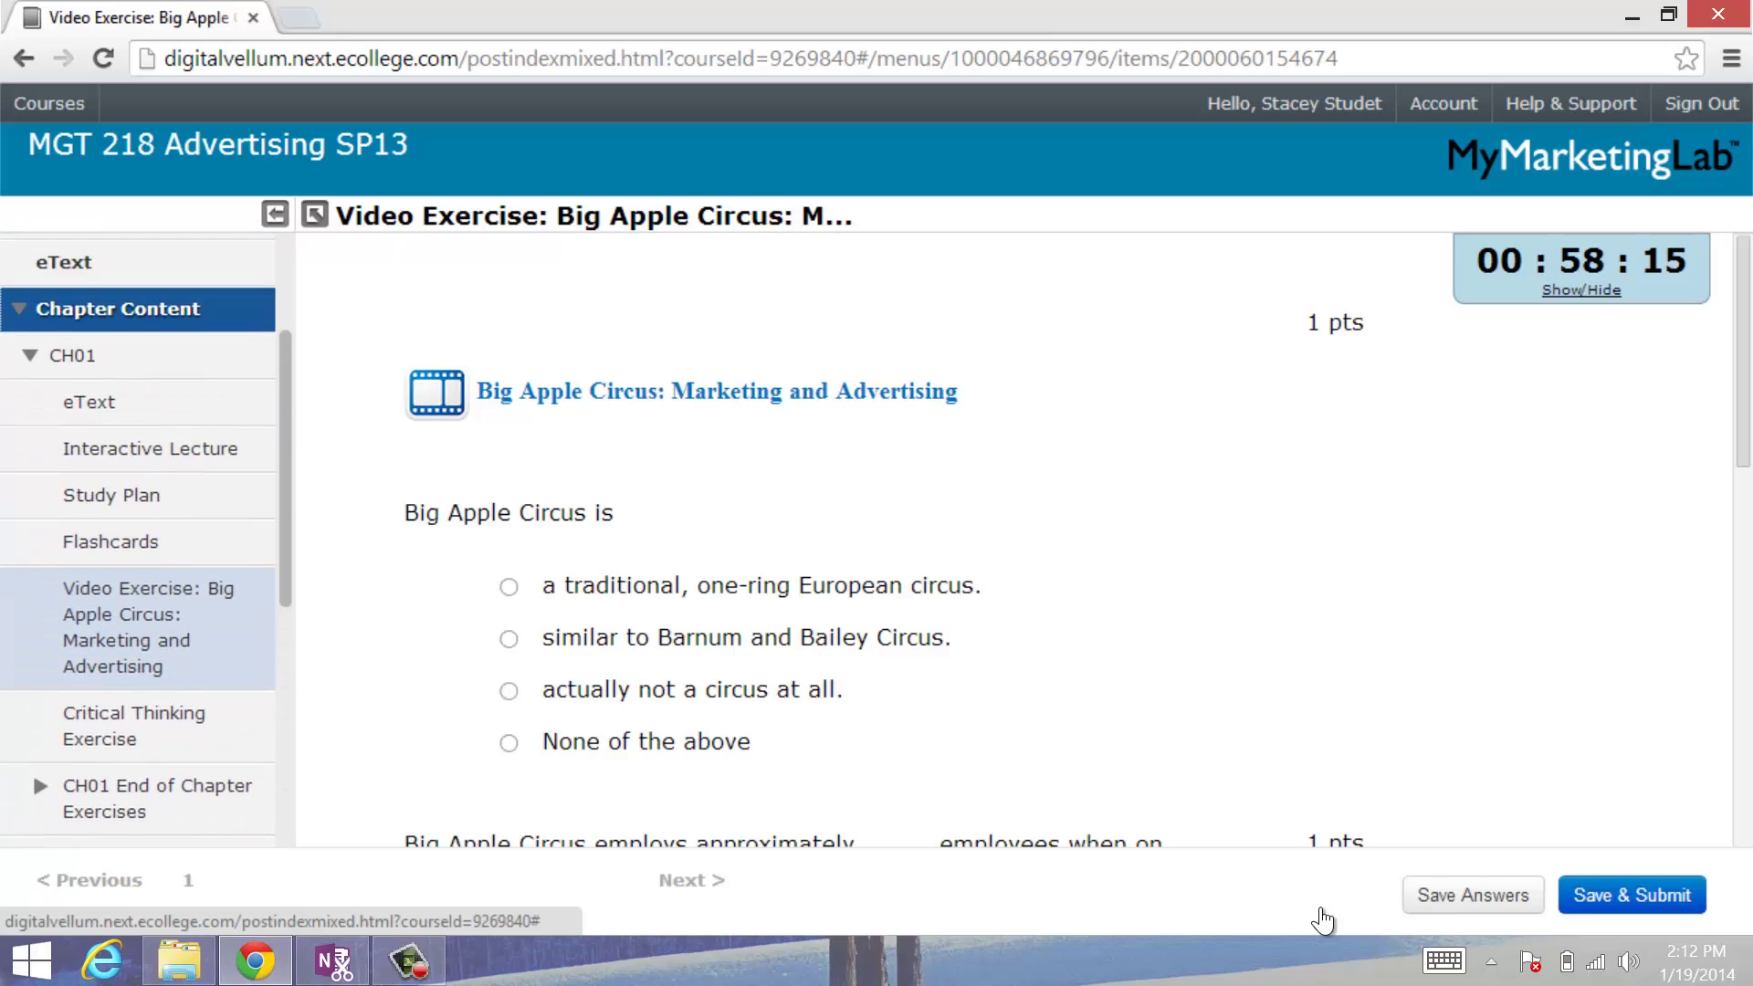
{"action": "left_click", "coordinate": [190, 482]}
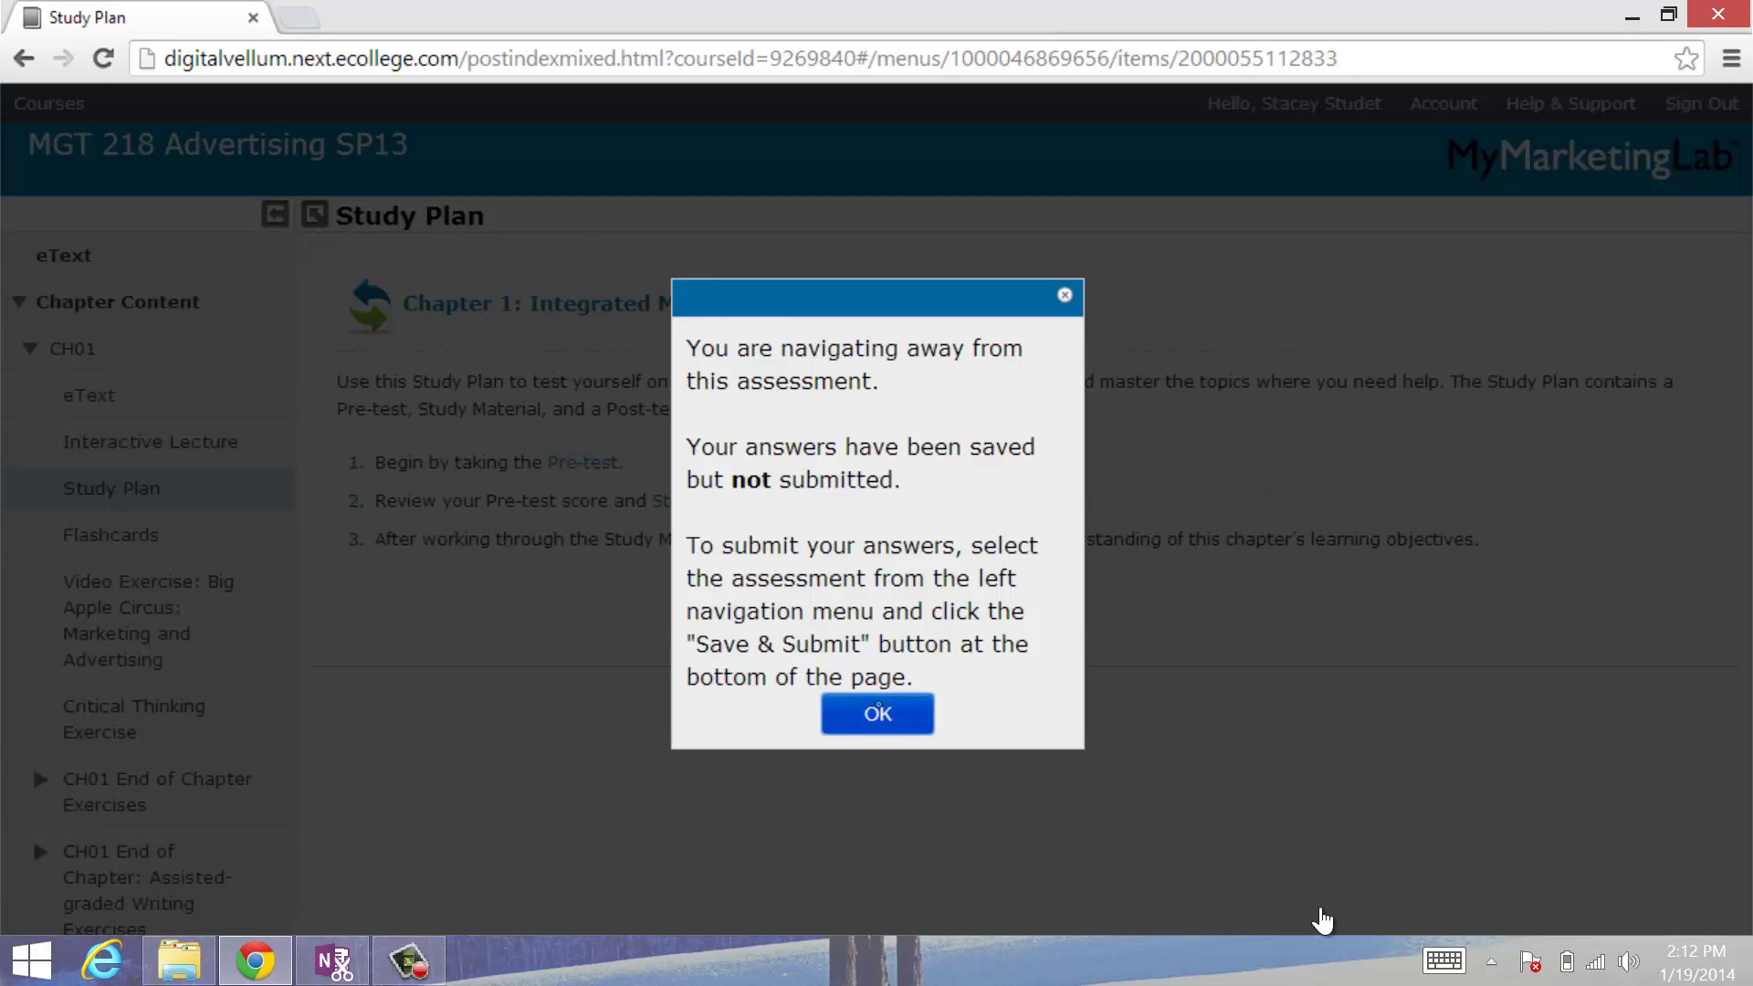
Step: Dismiss the unsaved-answers notice and review Study Plan lesson outcomes 01.01–01.06 and the Start Pretest button
{"action": "key", "text": "Return"}
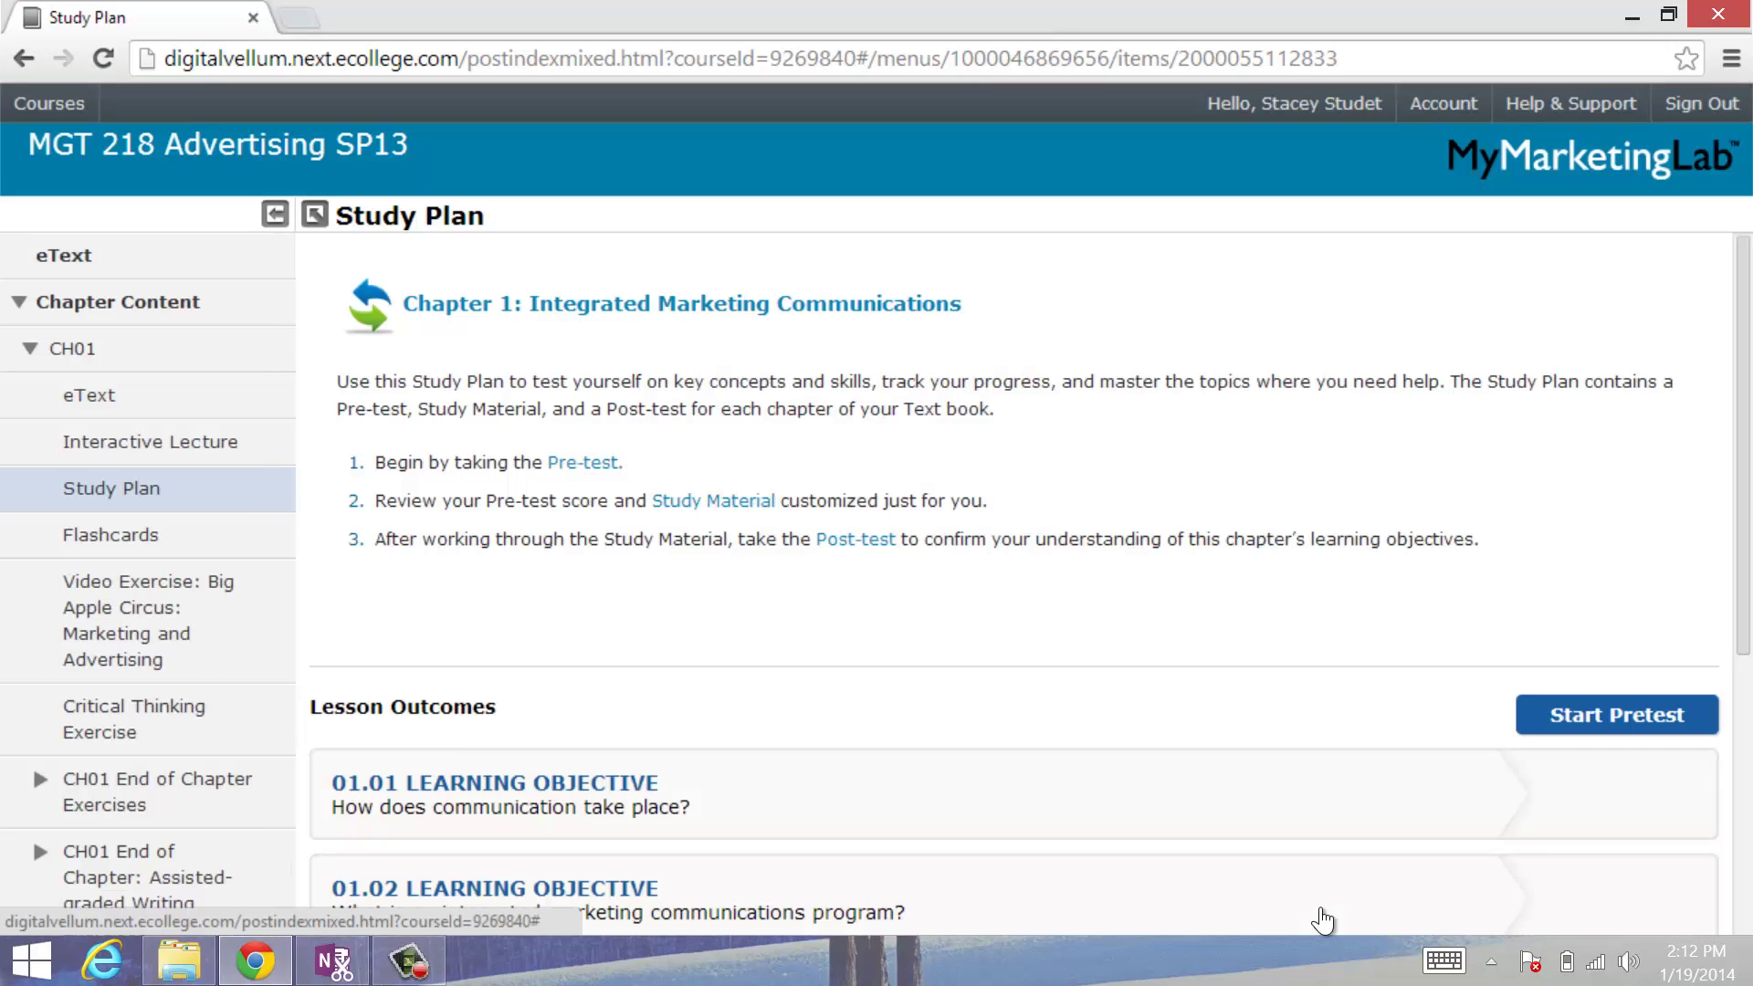
{"action": "scroll", "coordinate": [1323, 920], "scroll_direction": "down", "scroll_amount": 5}
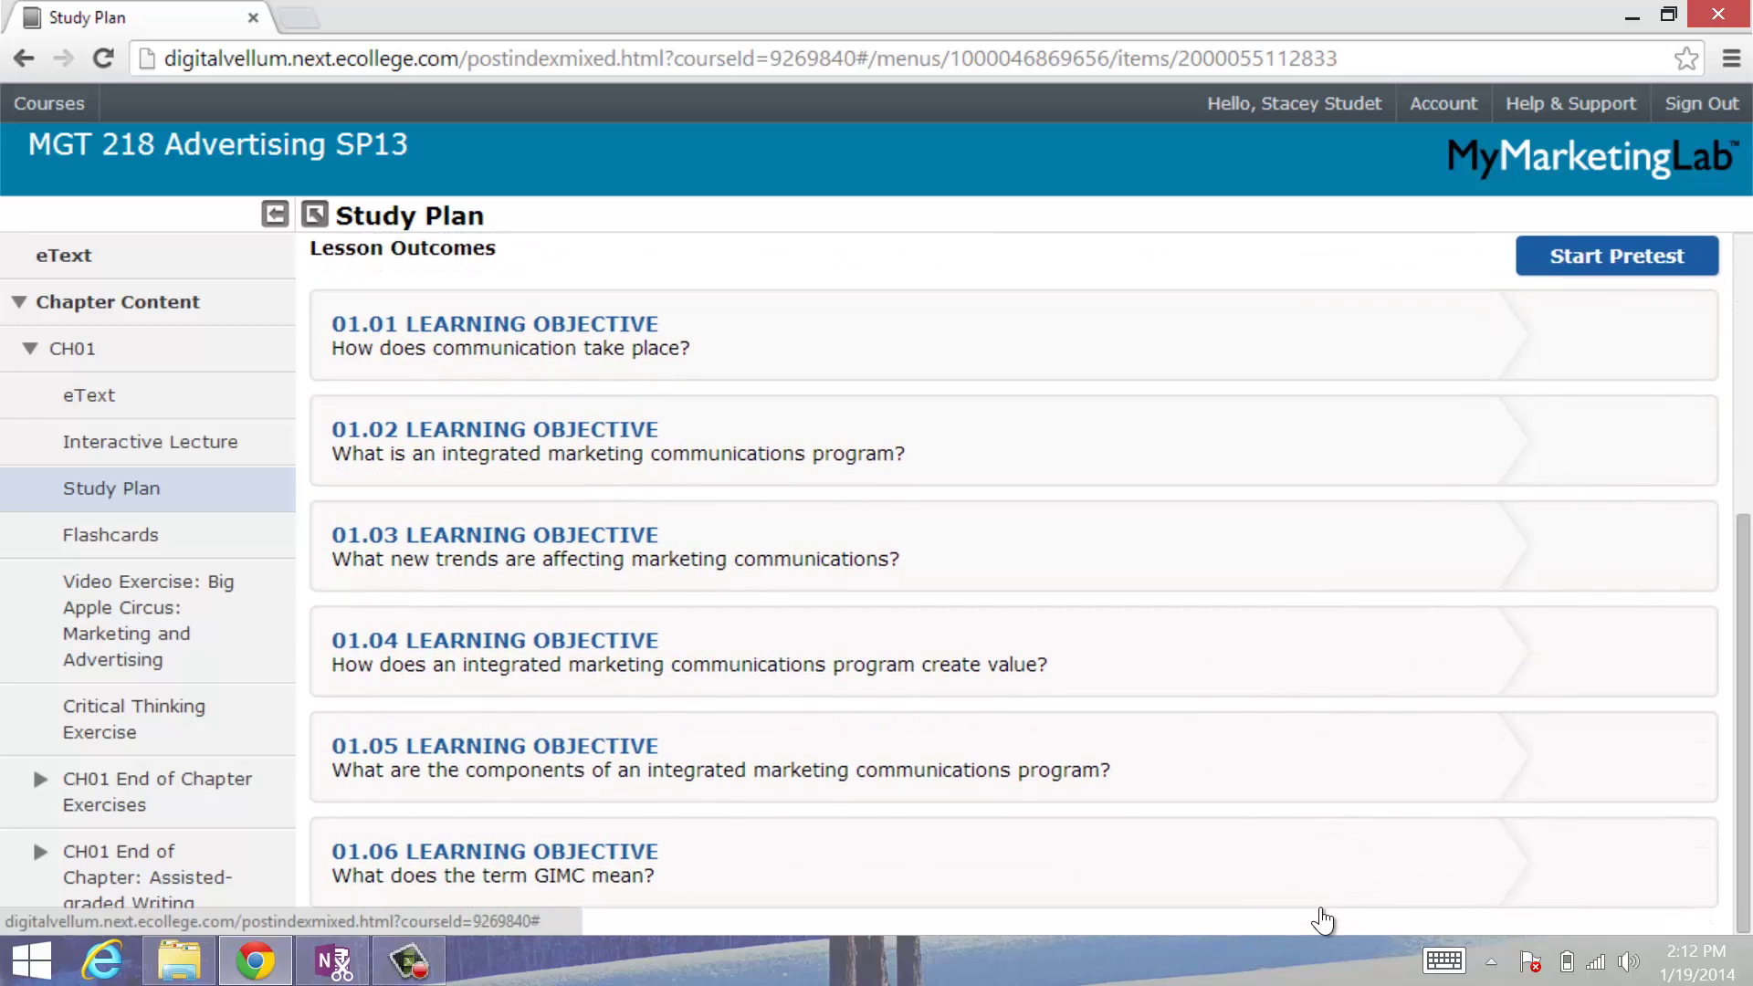
{"action": "scroll", "coordinate": [1323, 920], "scroll_direction": "up", "scroll_amount": 5}
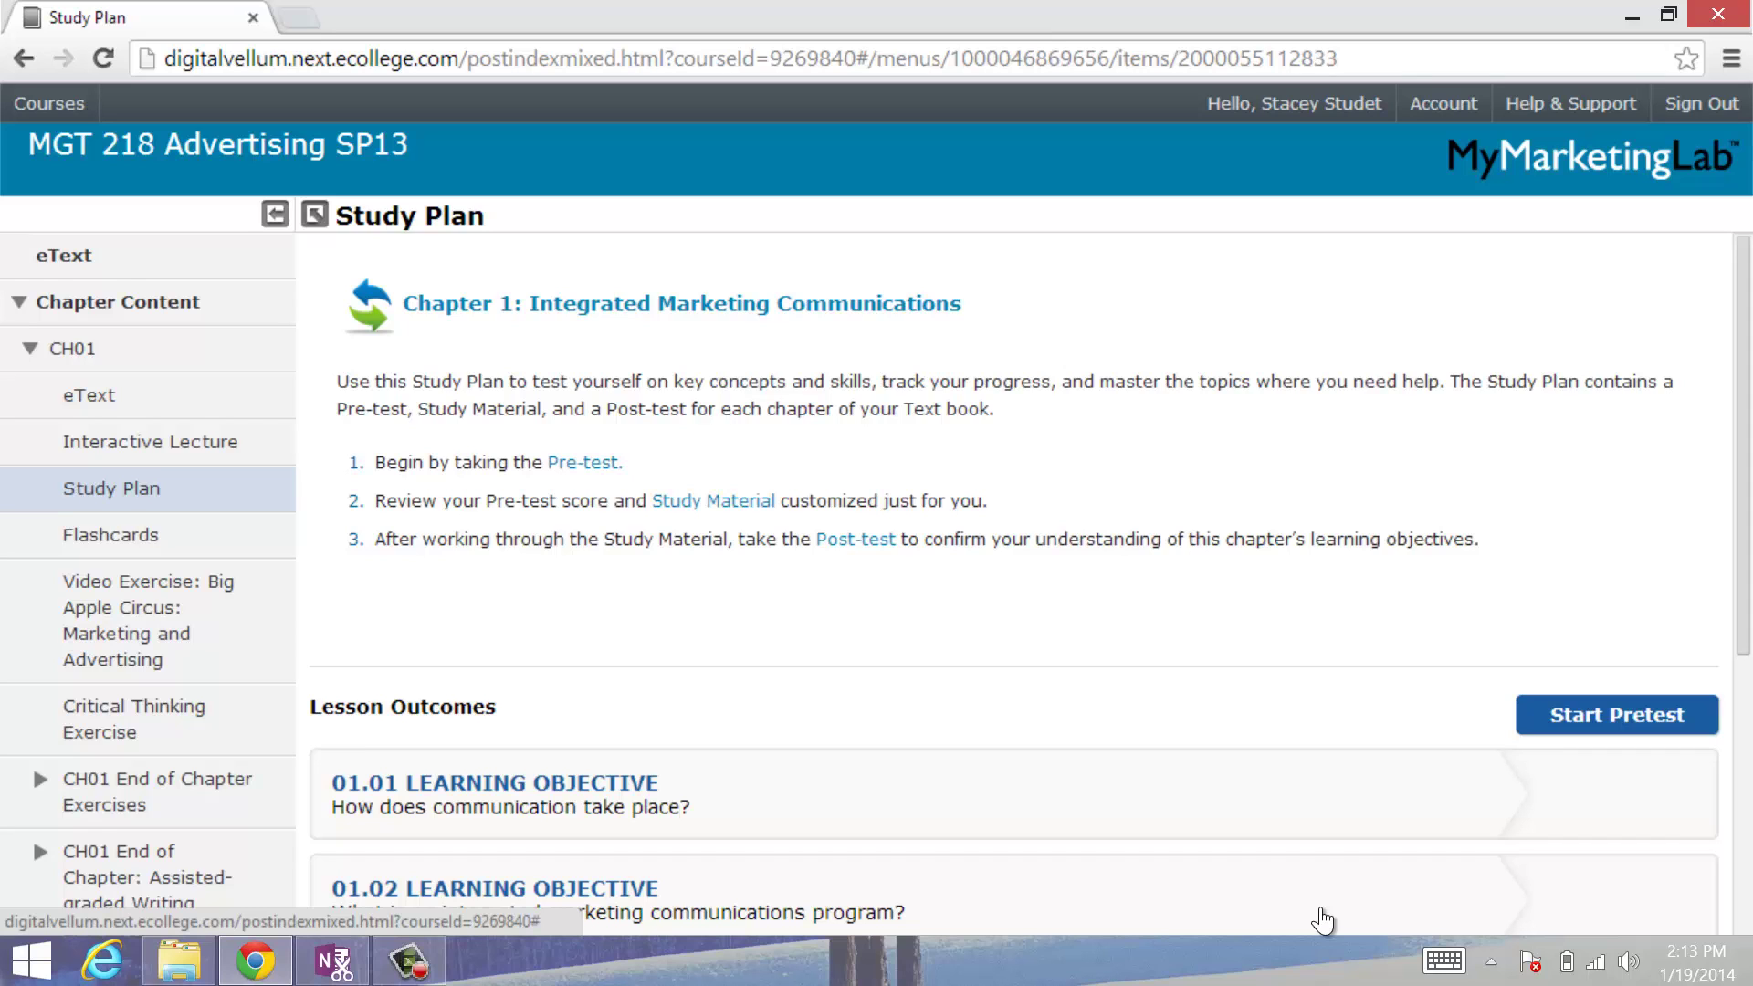
{"action": "scroll", "coordinate": [1321, 919], "scroll_direction": "down", "scroll_amount": 5}
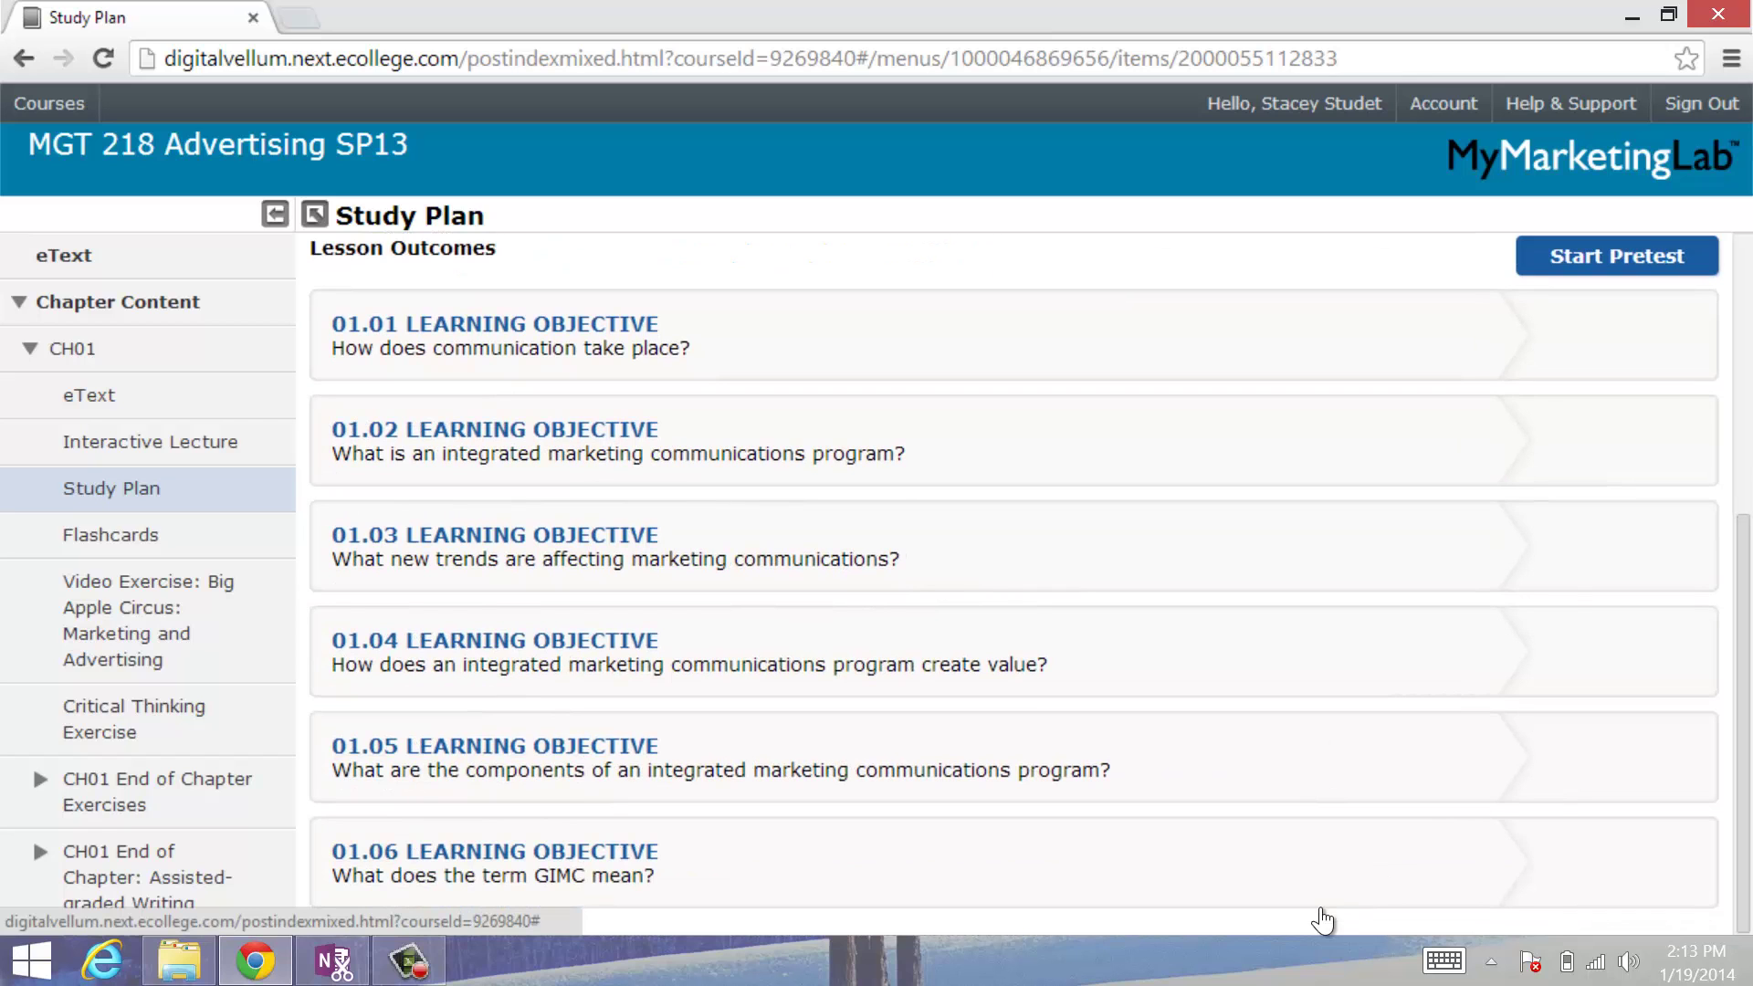
{"action": "scroll", "coordinate": [1321, 919], "scroll_direction": "up", "scroll_amount": 5}
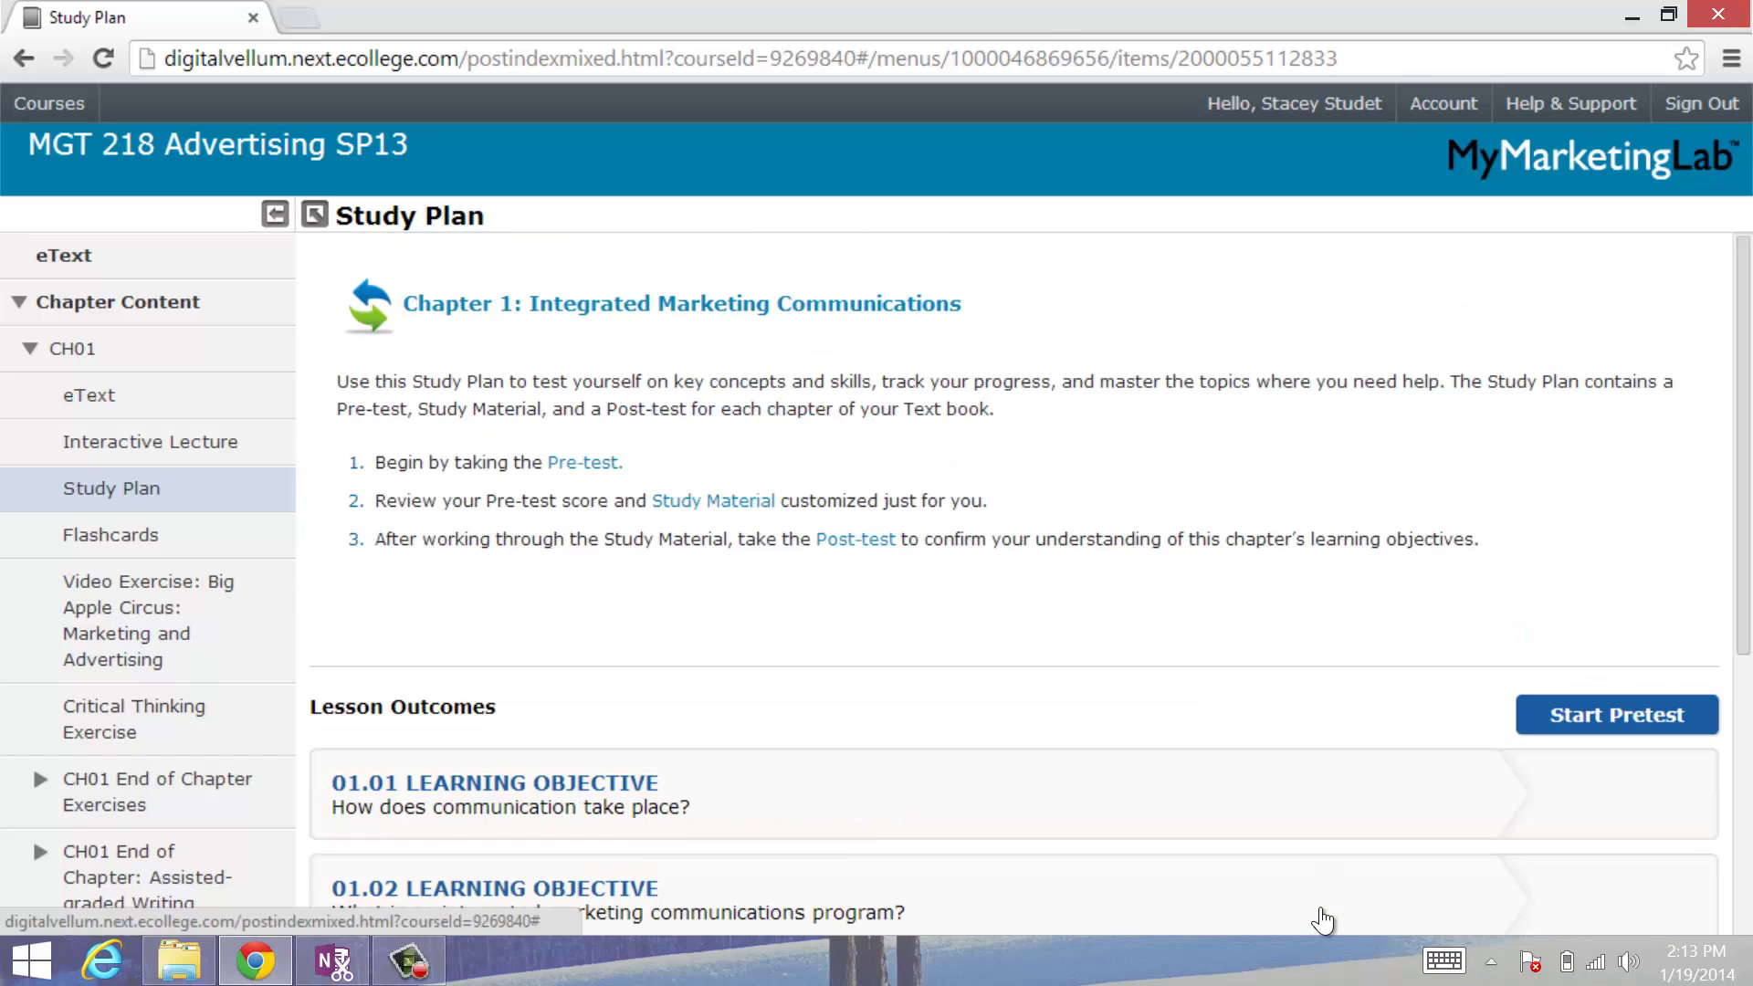
{"action": "scroll", "coordinate": [1320, 919], "scroll_direction": "down", "scroll_amount": 4}
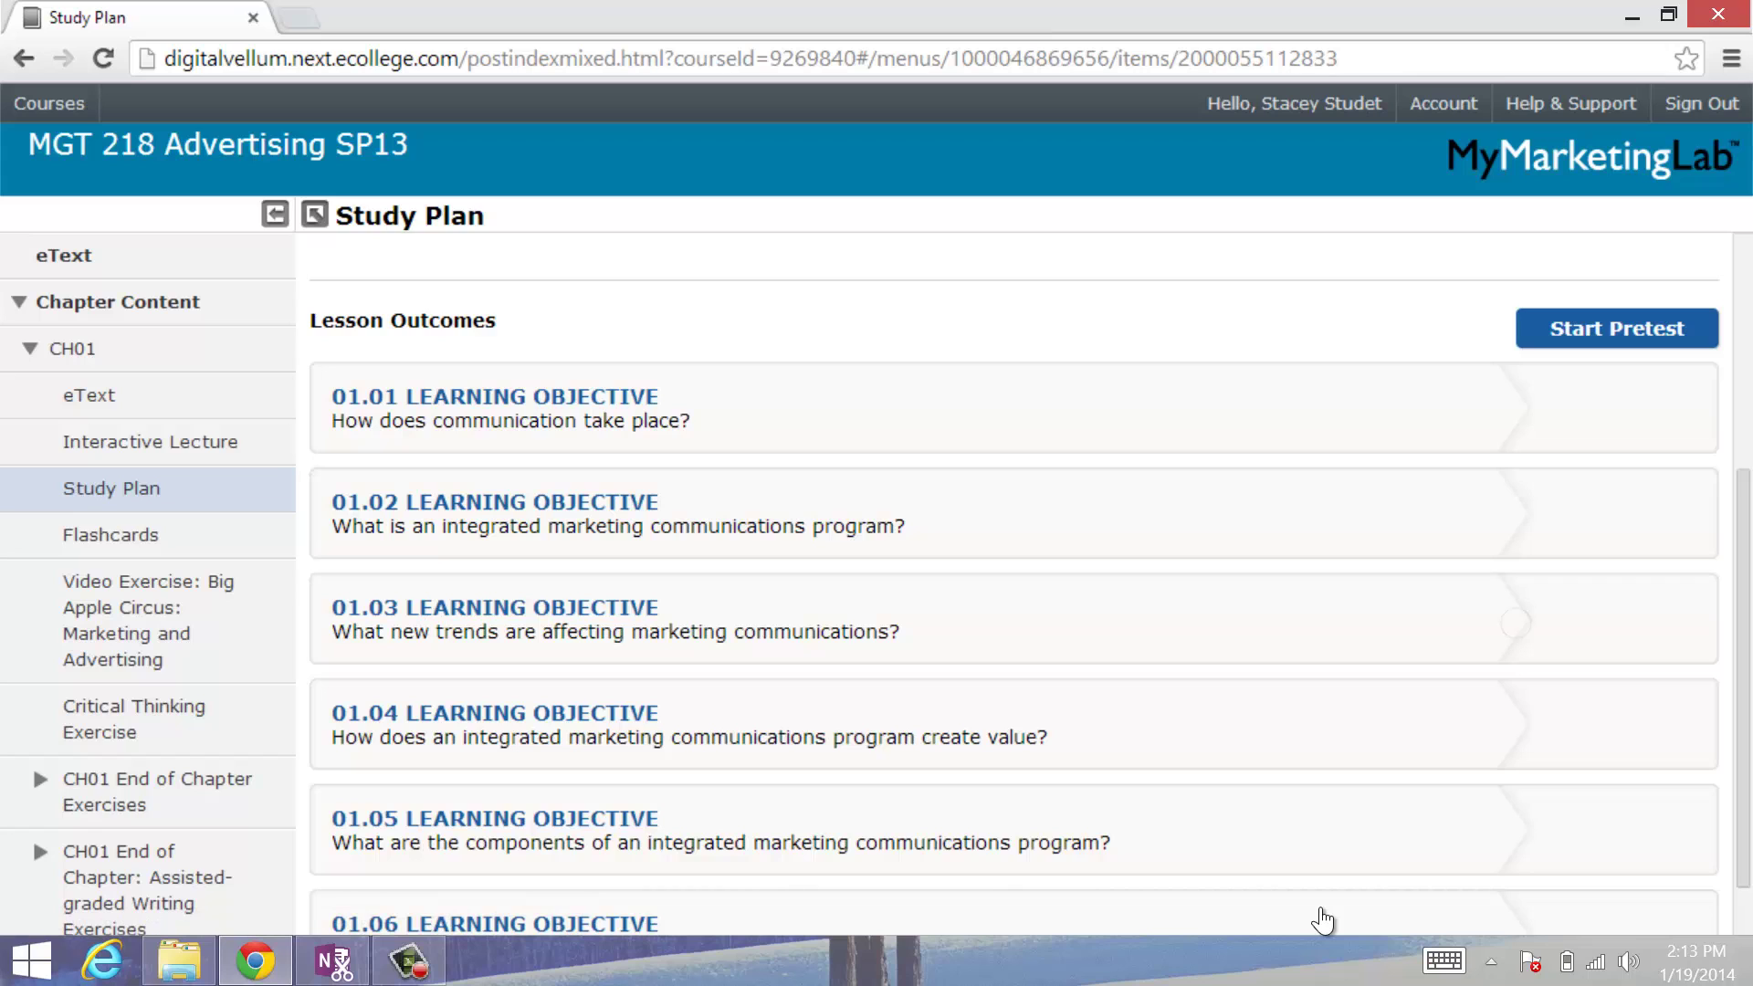
{"action": "scroll", "coordinate": [1321, 919], "scroll_direction": "down", "scroll_amount": 1}
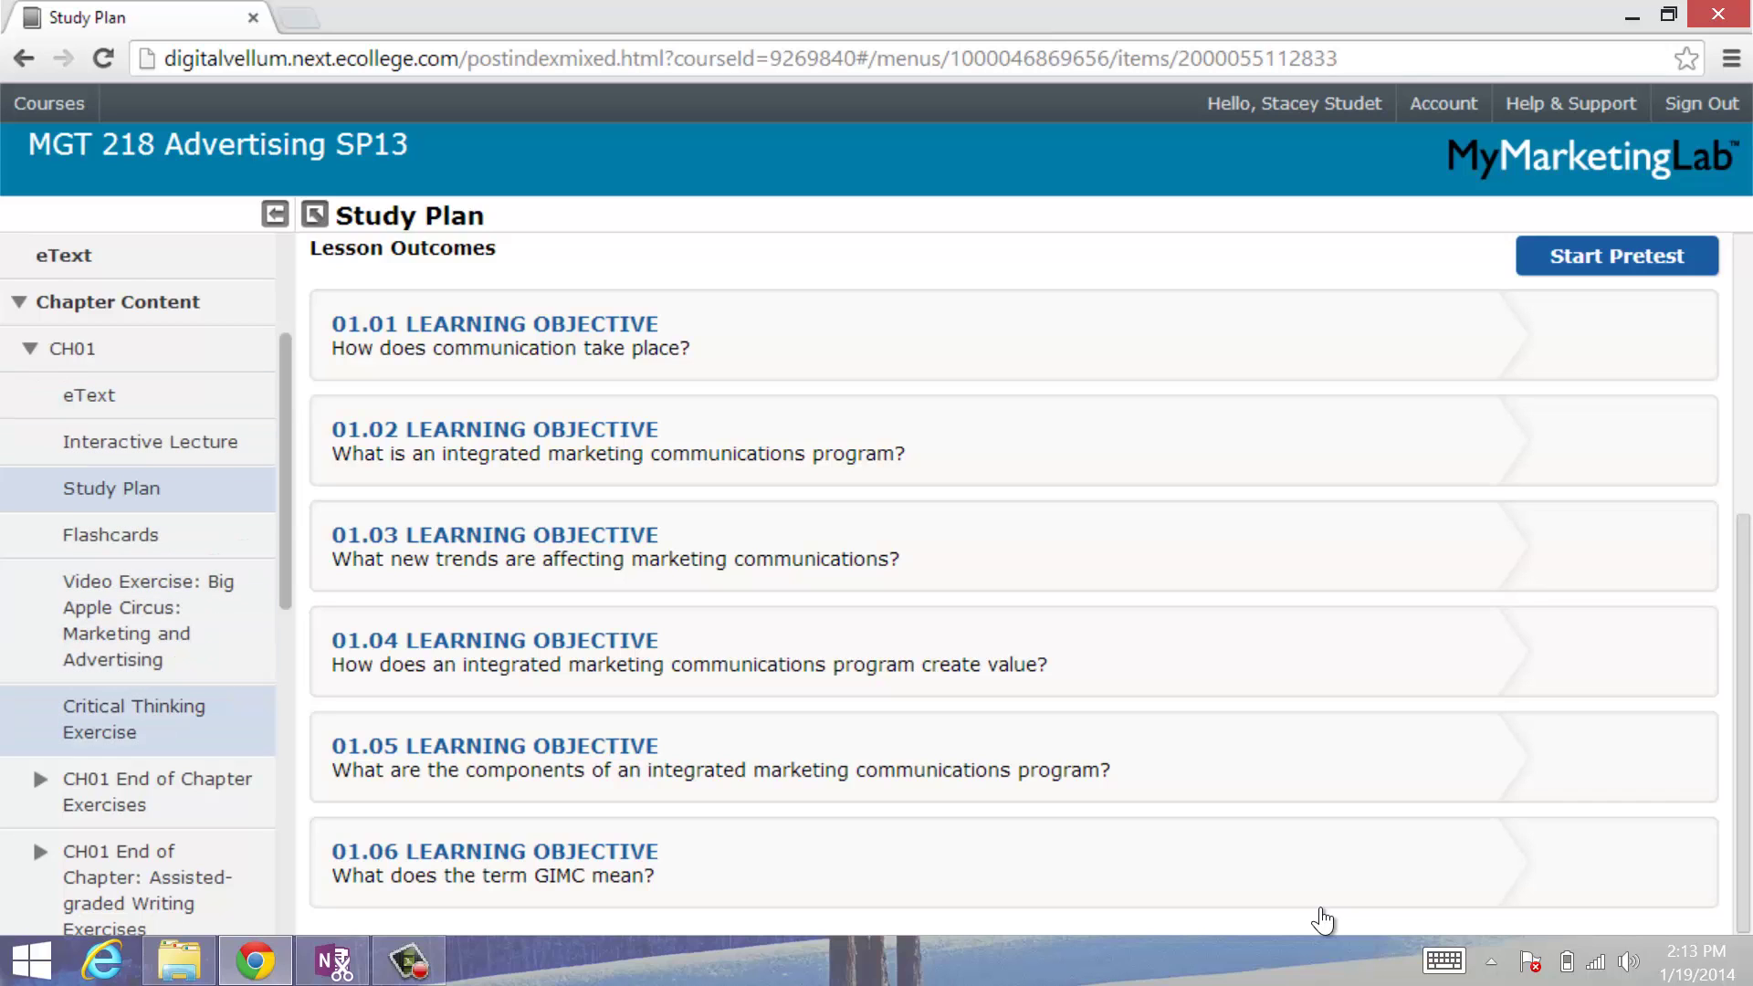
{"action": "scroll", "coordinate": [137, 584], "scroll_direction": "down", "scroll_amount": 2}
{"action": "scroll", "coordinate": [137, 585], "scroll_direction": "down", "scroll_amount": 3}
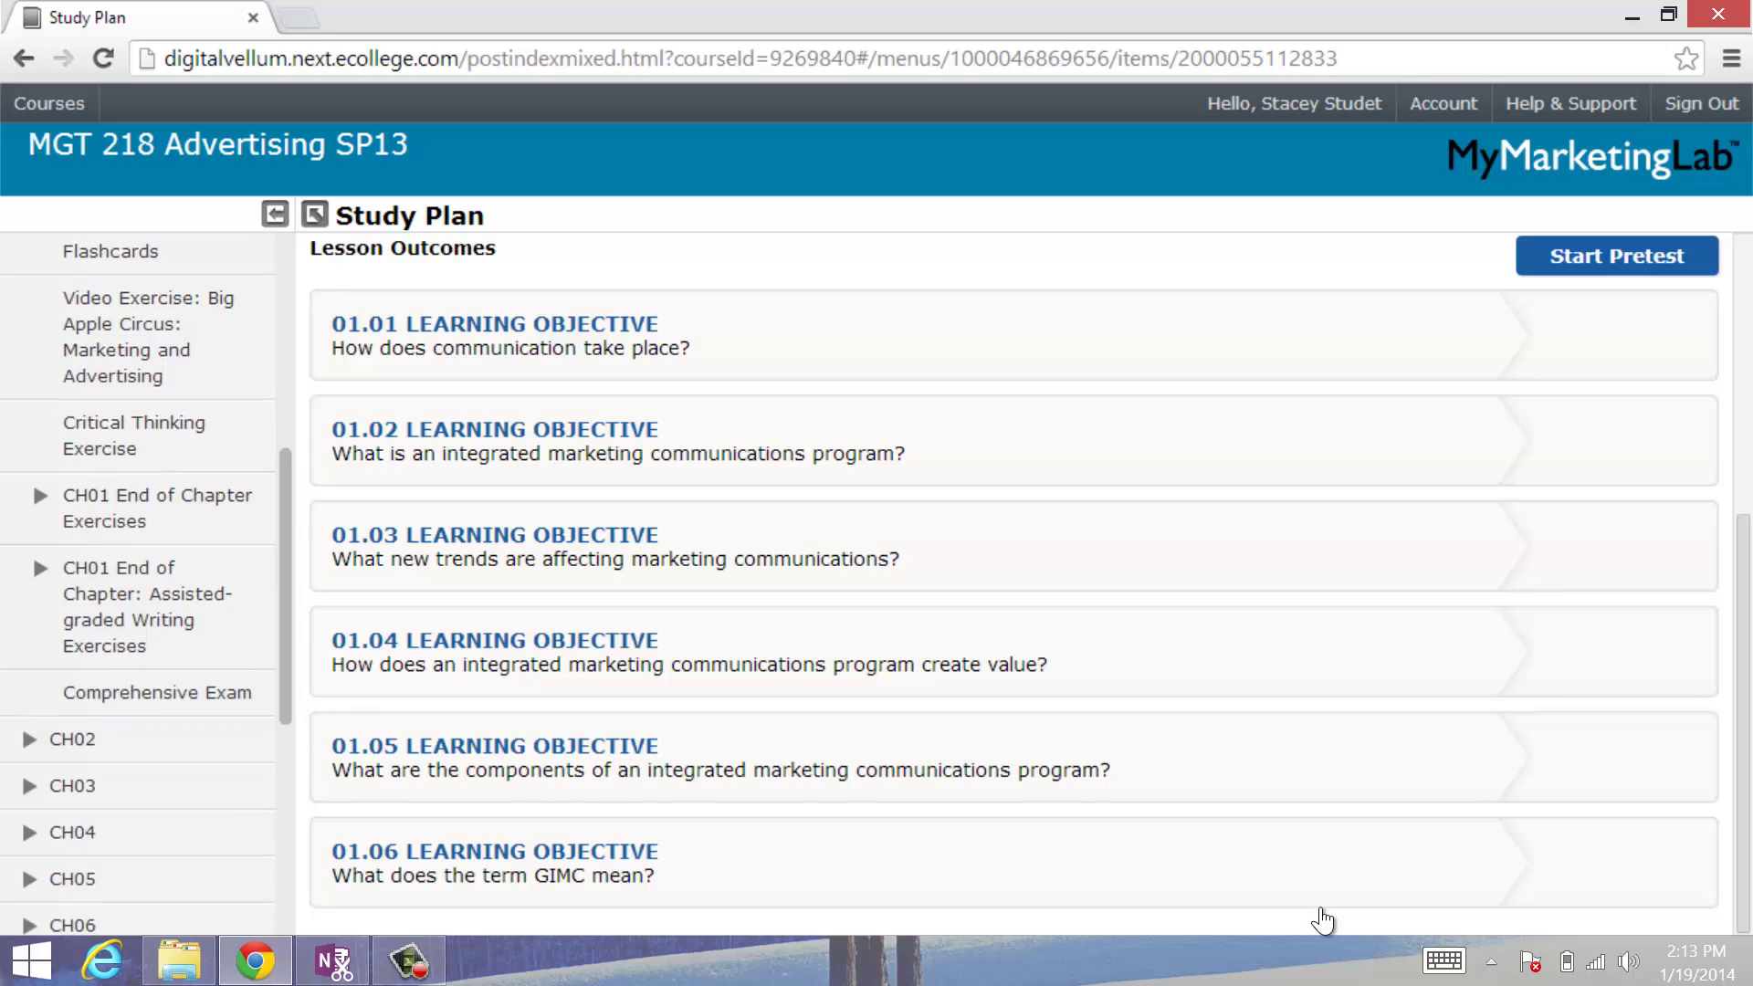
{"action": "scroll", "coordinate": [137, 585], "scroll_direction": "up", "scroll_amount": 6}
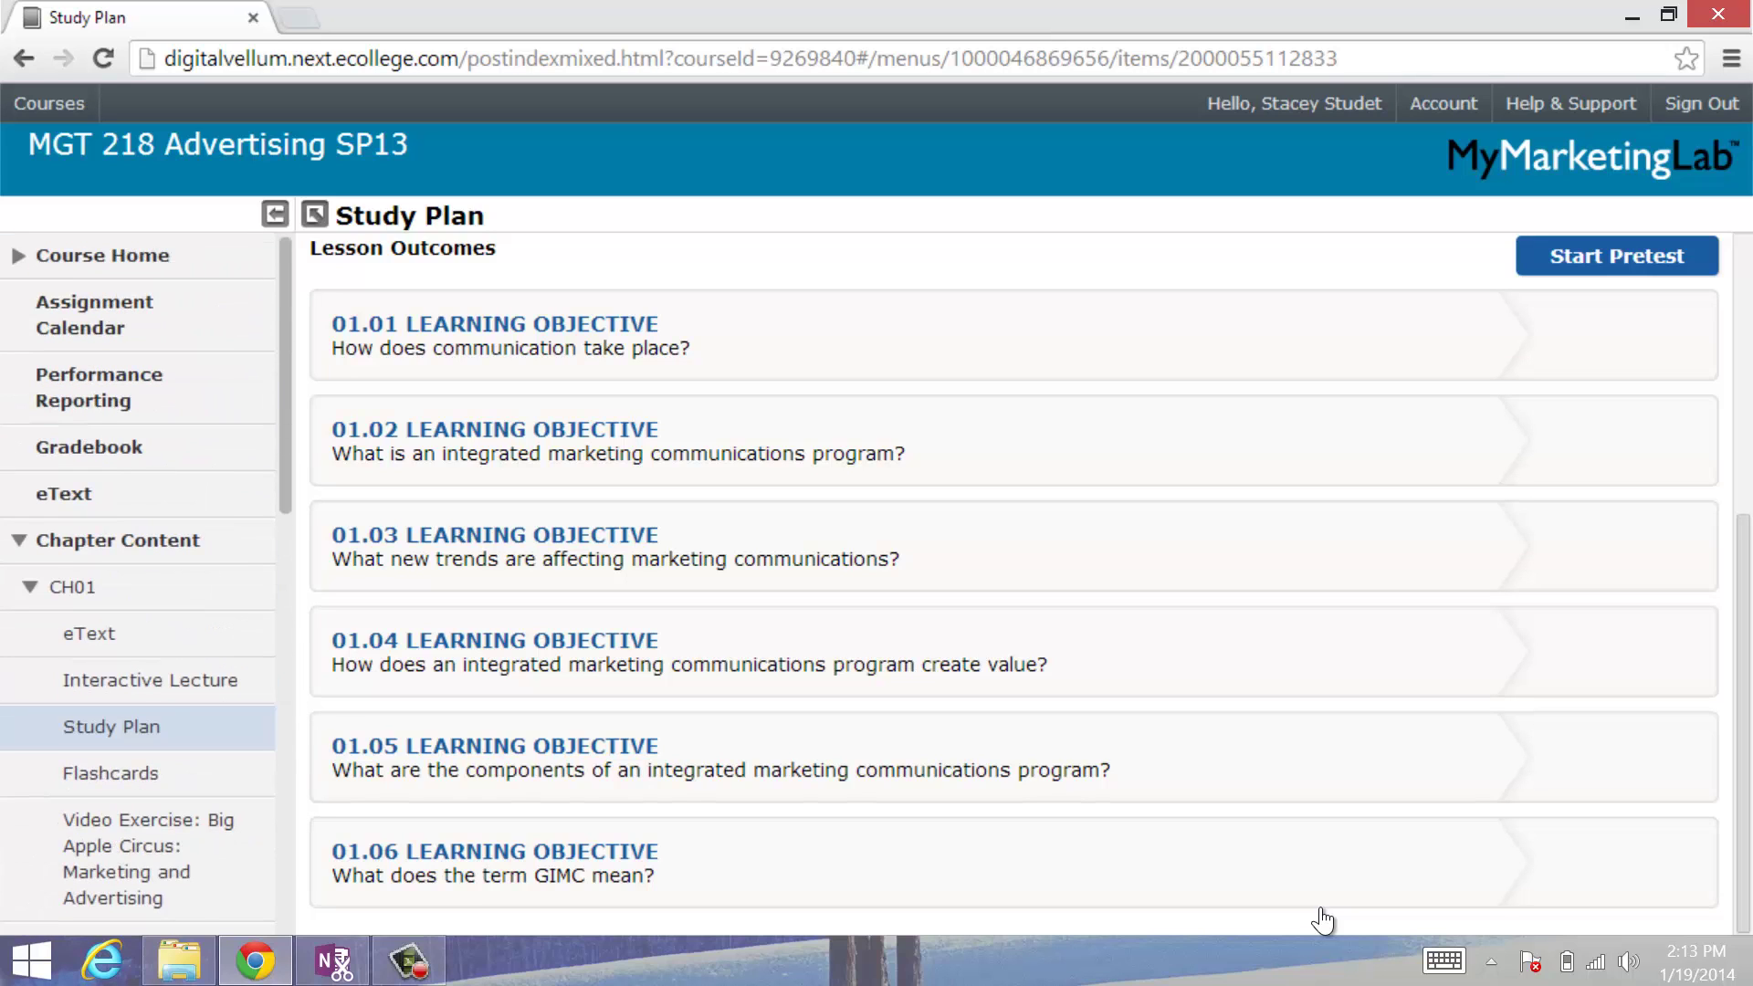